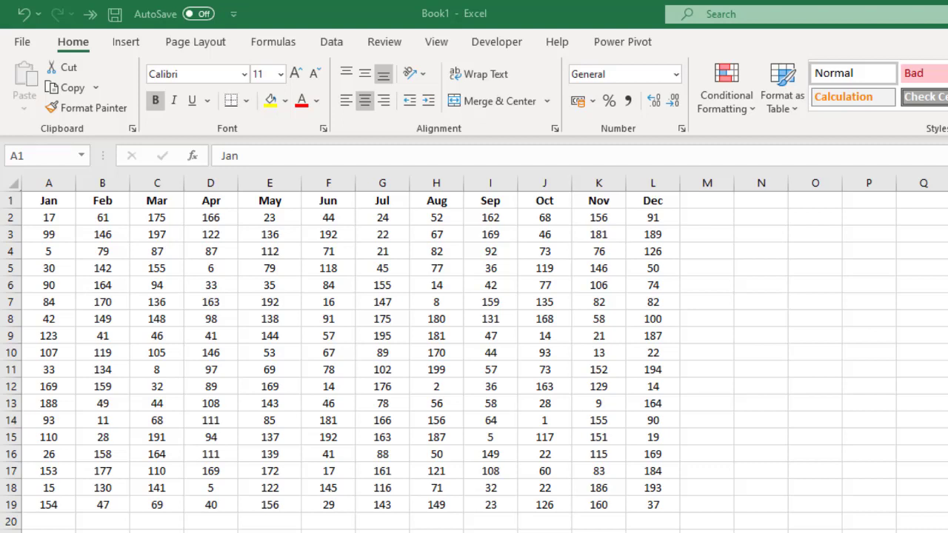
Add a note to cell K5 in the Nov column reading "Please check this figure"
left_click(596, 268)
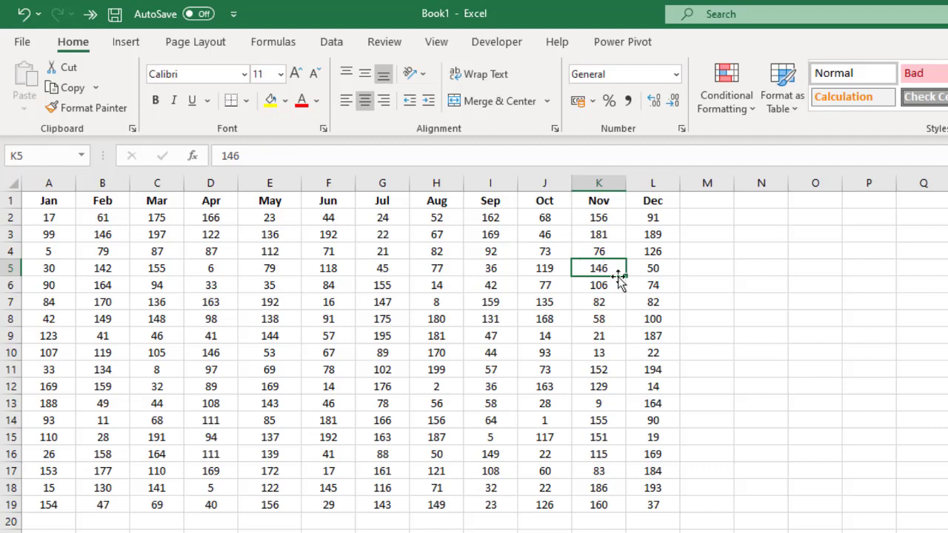
right_click(599, 266)
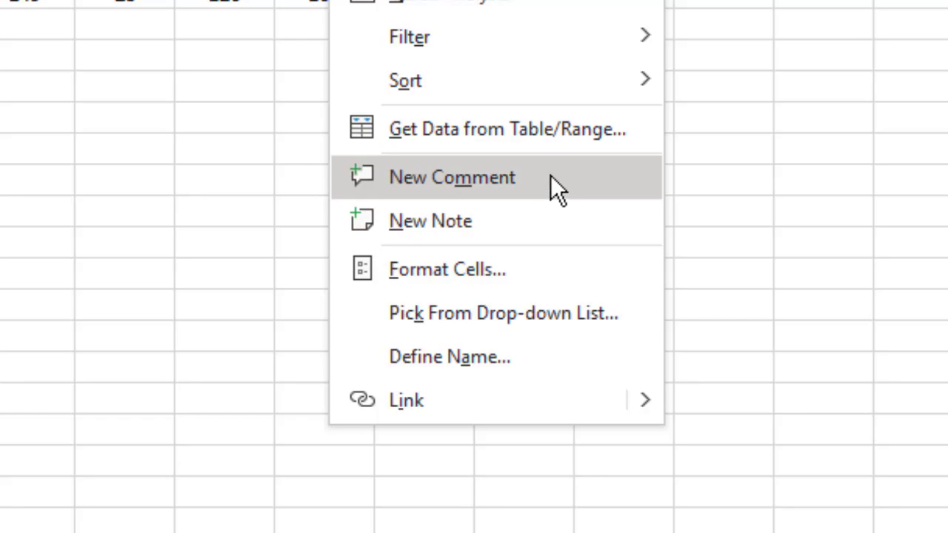
left_click(519, 223)
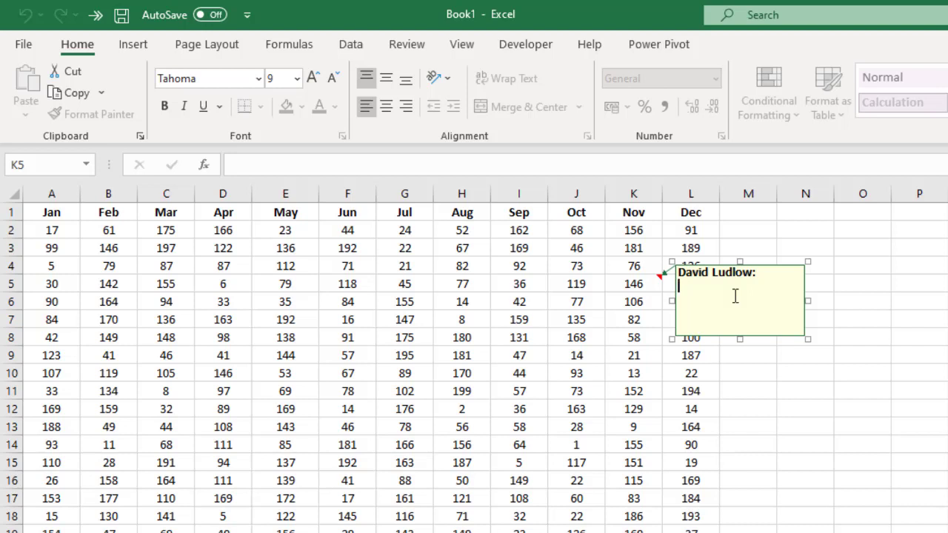
type("Please check this figure")
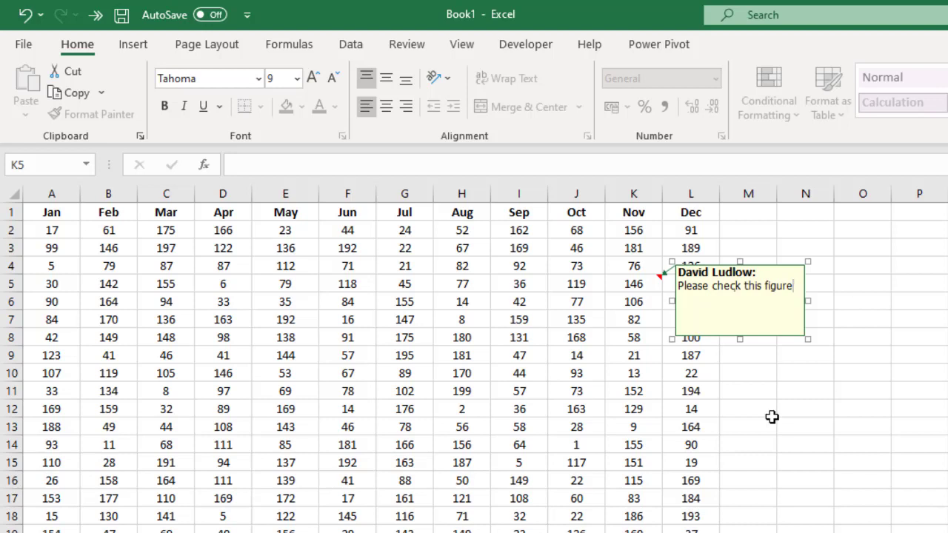
left_click(868, 353)
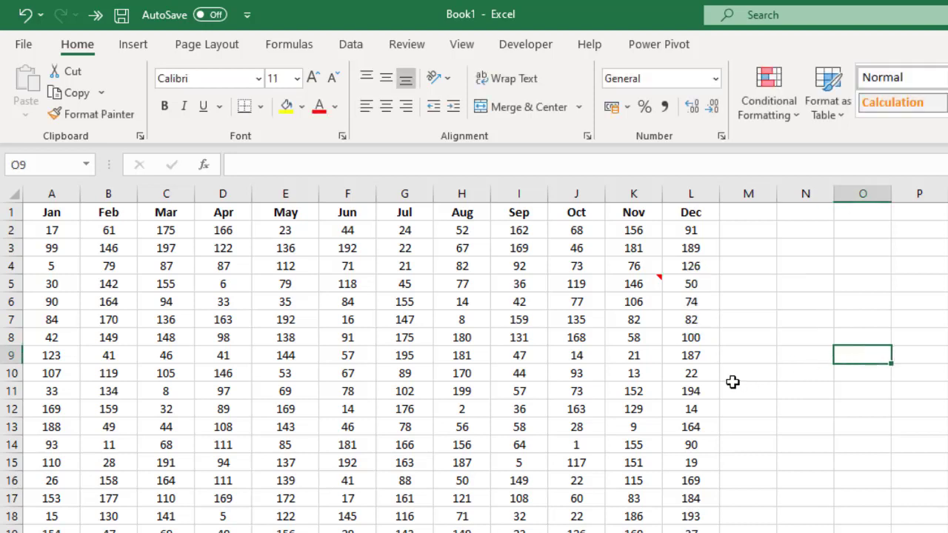
mouse_move(630, 284)
Add a note to cell J10 in the Oct column reading "What do you think of this?"
left_click(575, 375)
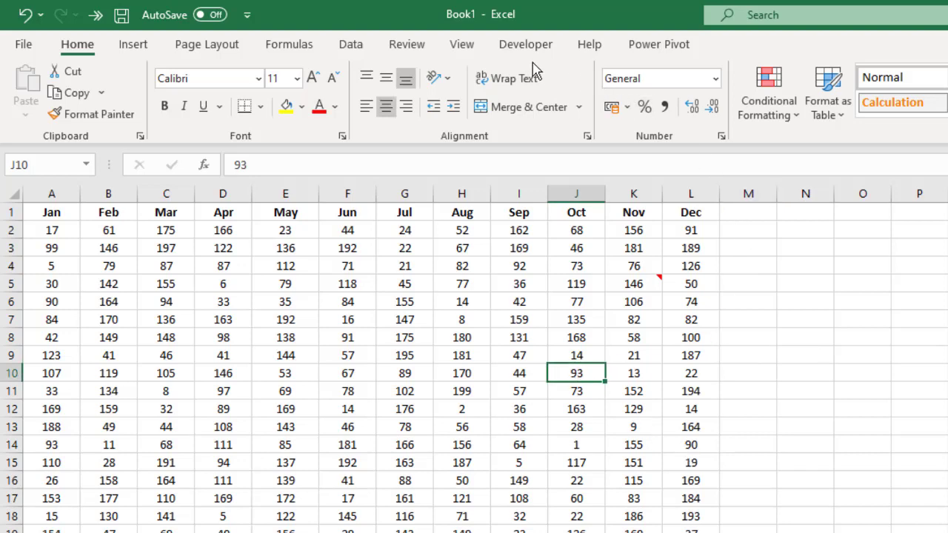
left_click(406, 46)
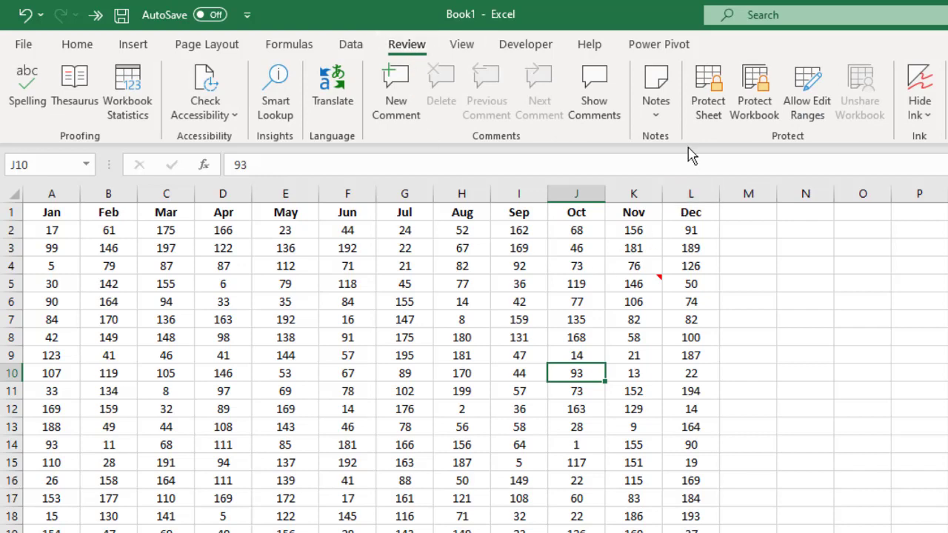
left_click(659, 92)
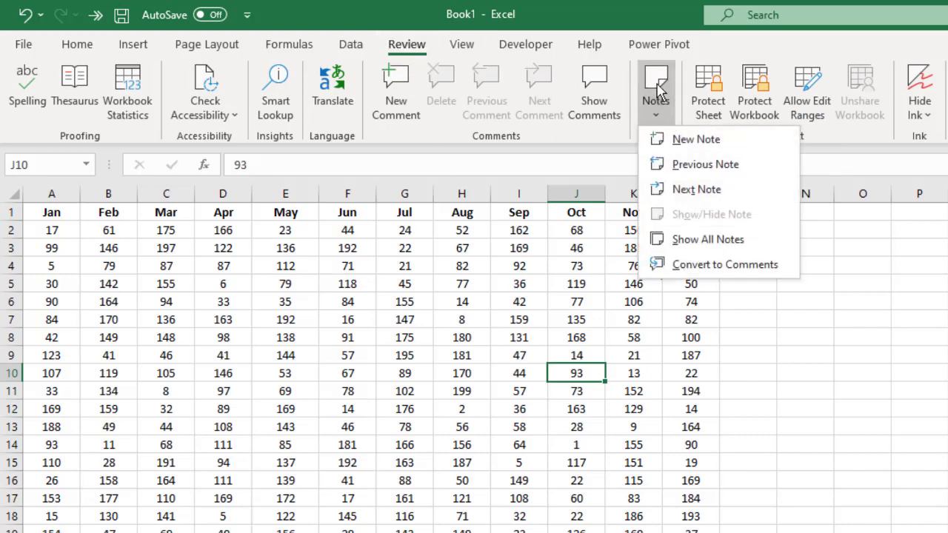
left_click(703, 143)
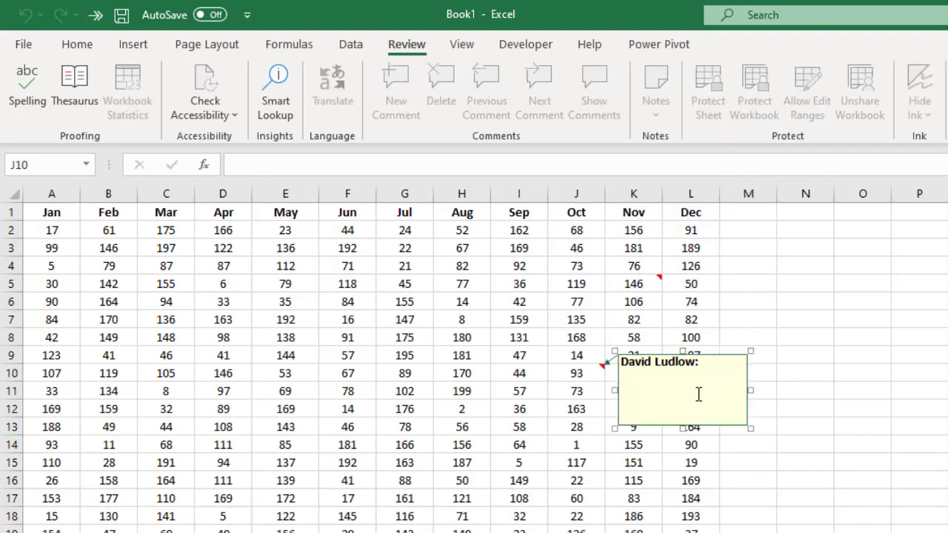
type("What do you think of this?")
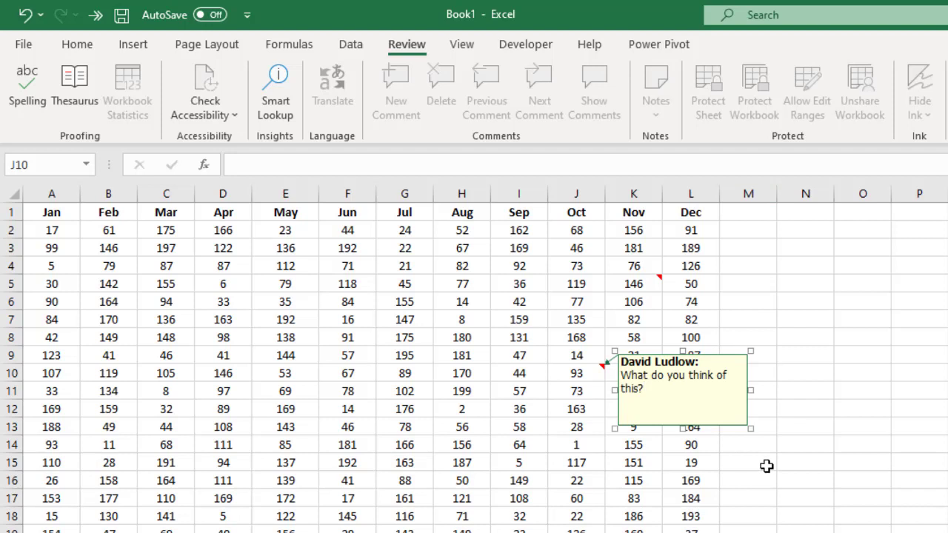
left_click(766, 466)
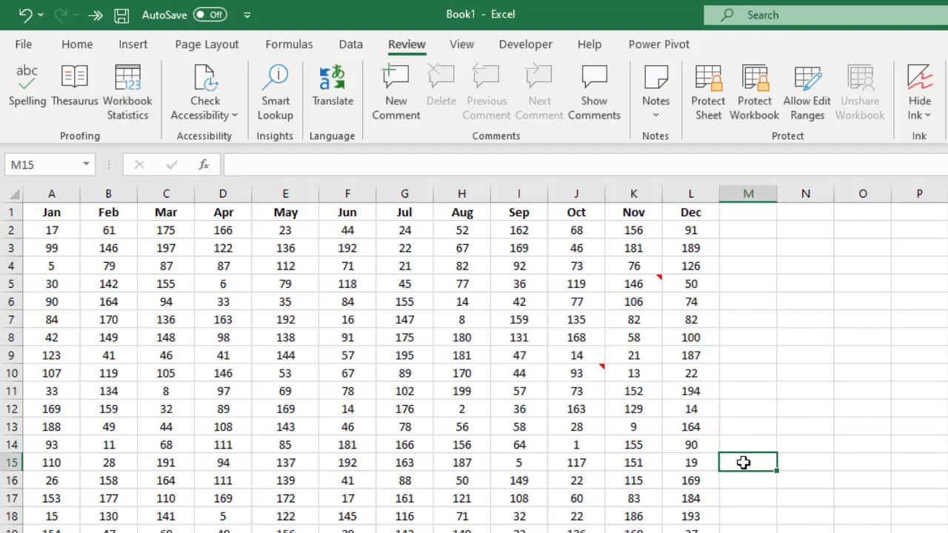
Add a note to cell L14 in the Dec column reading "This is the correct figure, well done"
left_click(693, 439)
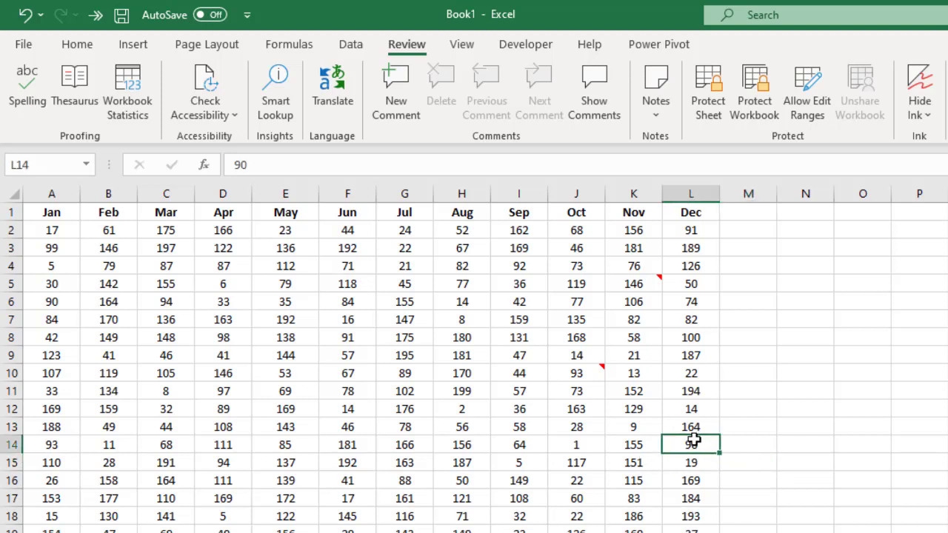
key("shift+F2")
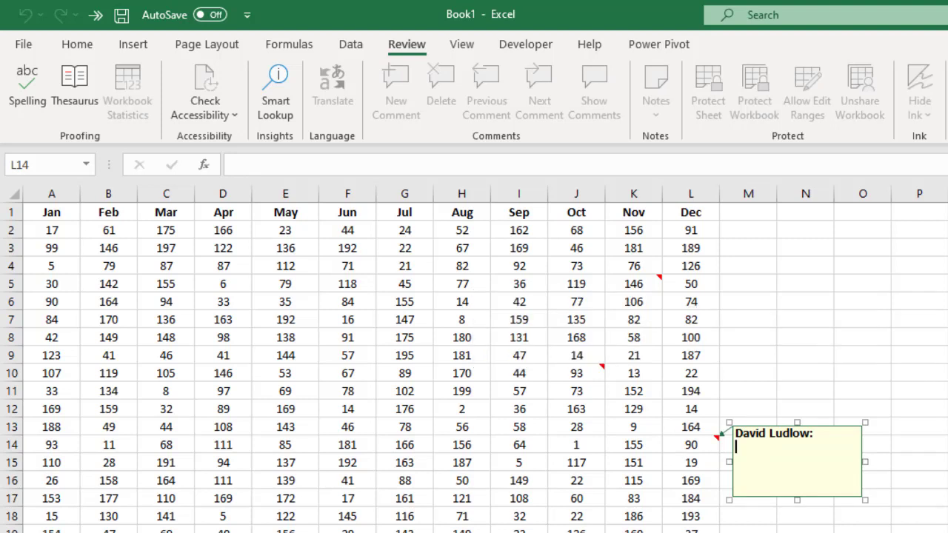
type("This is the correct figure, well done")
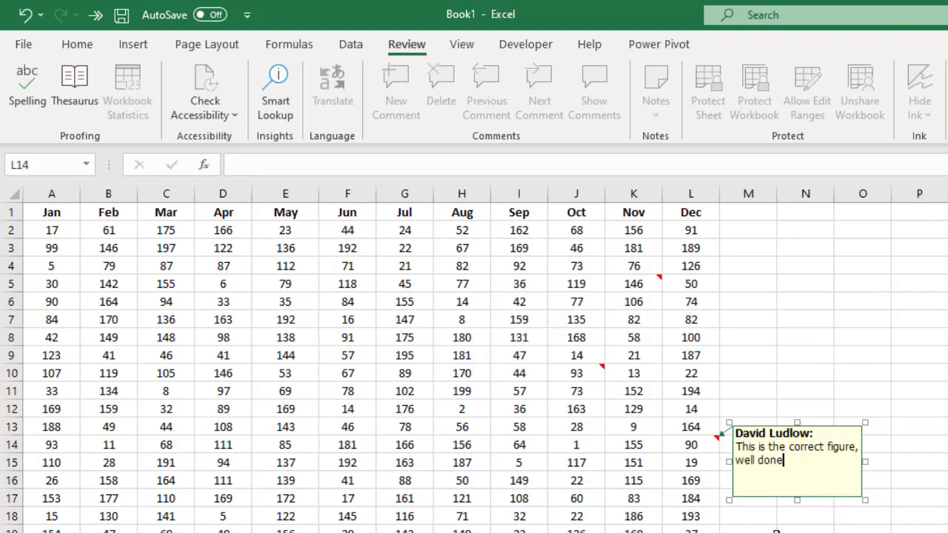
left_click(775, 528)
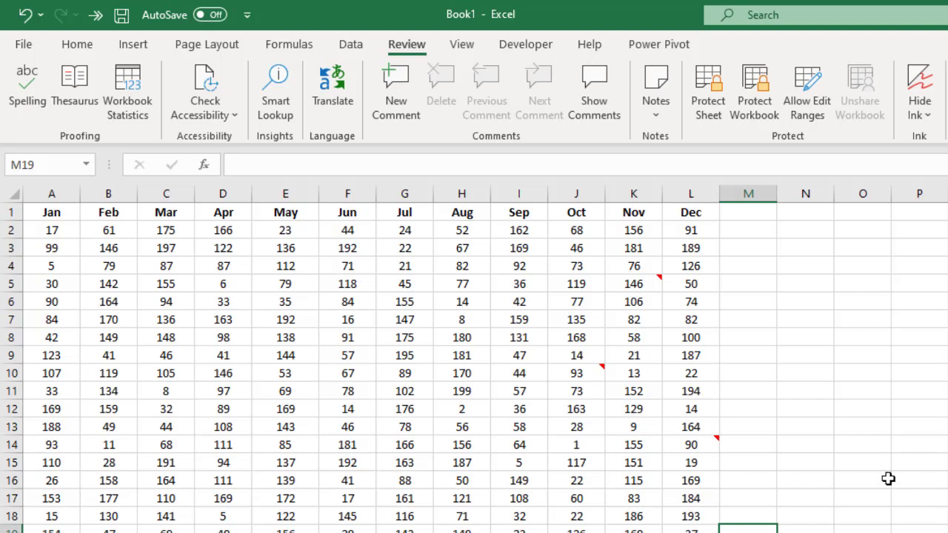
Edit the note on cell K5 and enlarge its box in both width and height
left_click(627, 283)
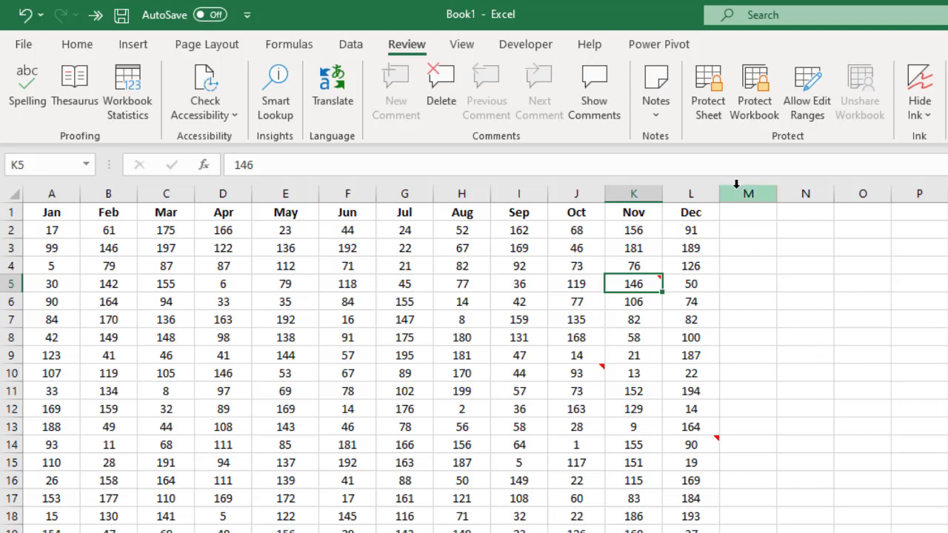
left_click(656, 118)
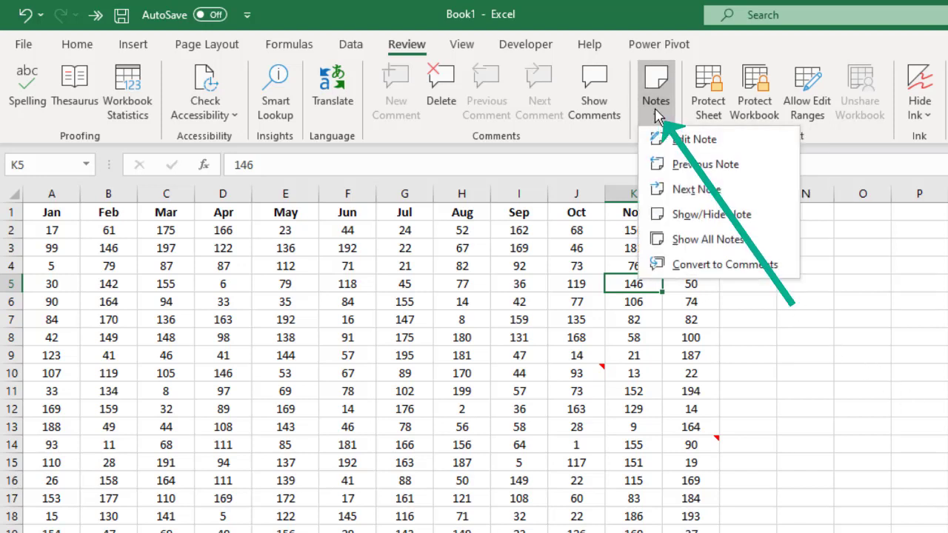
left_click(713, 142)
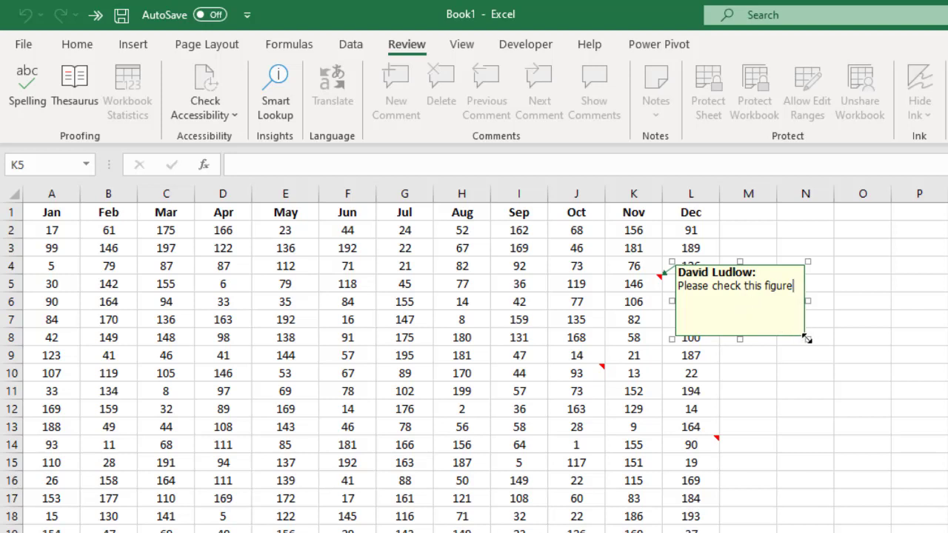
left_click_drag(808, 337, 851, 335)
left_click_drag(761, 334, 761, 384)
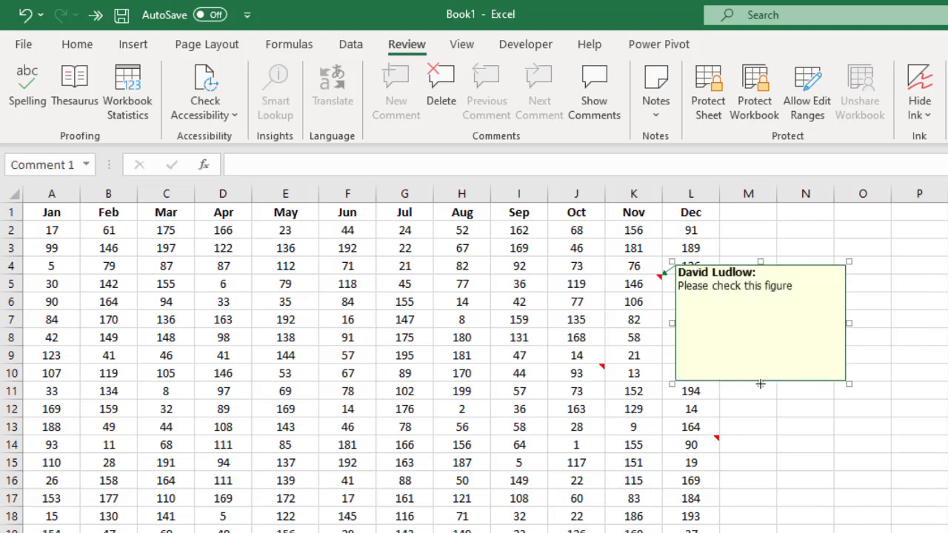
left_click(886, 317)
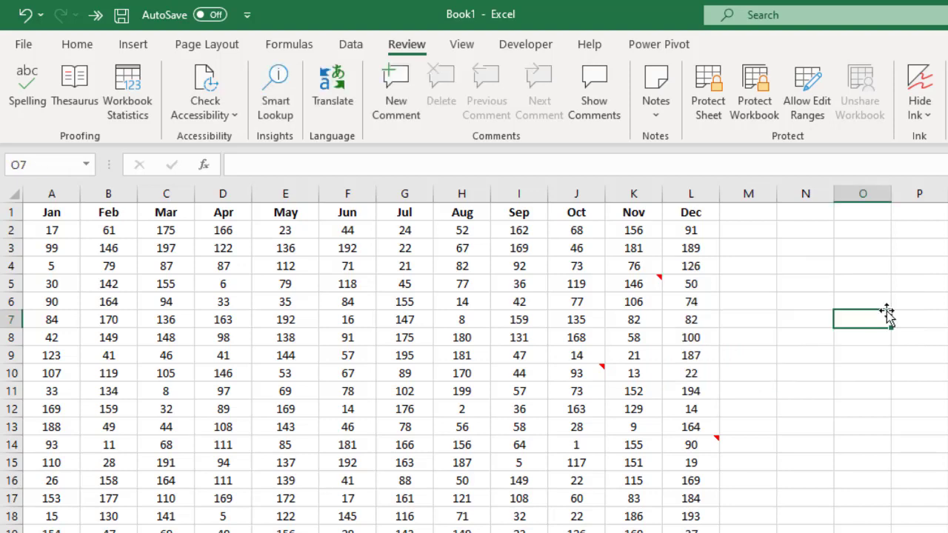
Edit the note on cell J10 and enlarge its box slightly in width and height
left_click(585, 372)
right_click(588, 372)
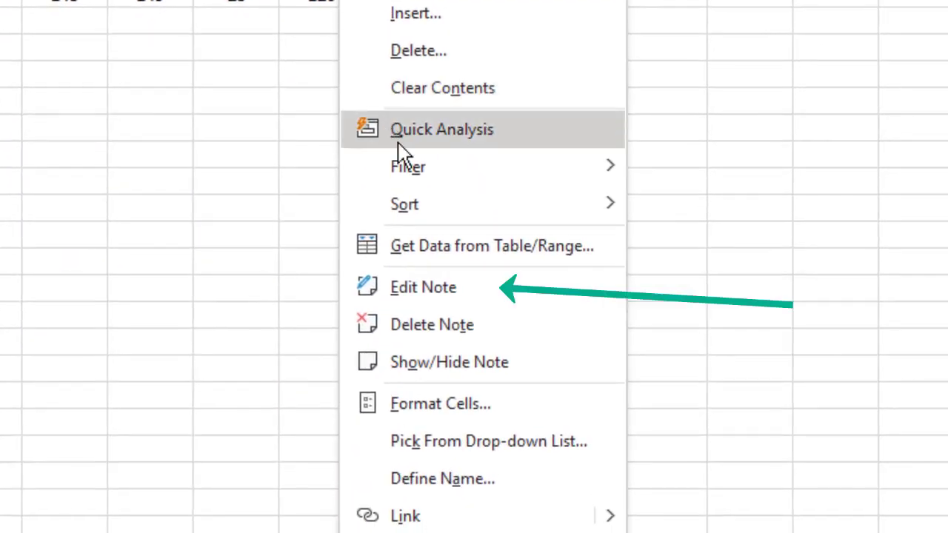
left_click(480, 296)
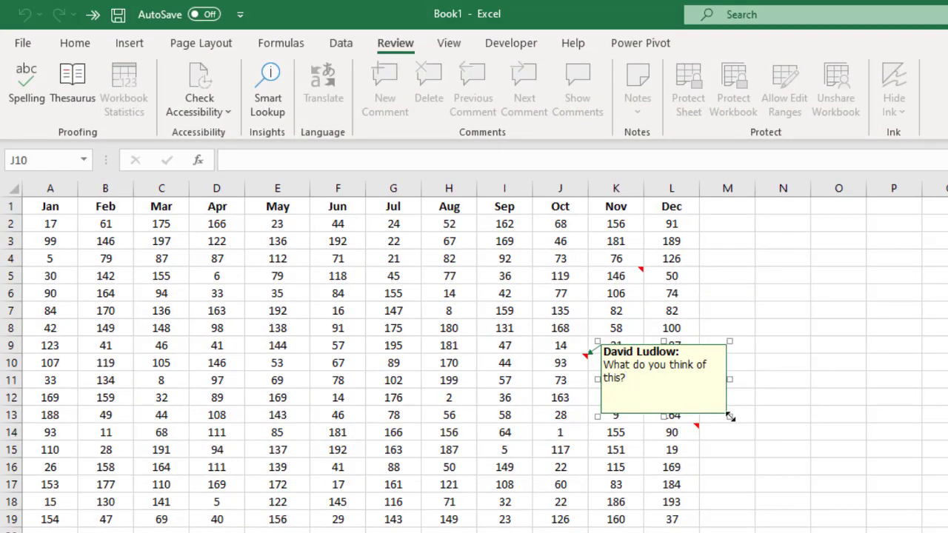
left_click_drag(731, 417, 751, 447)
left_click(804, 482)
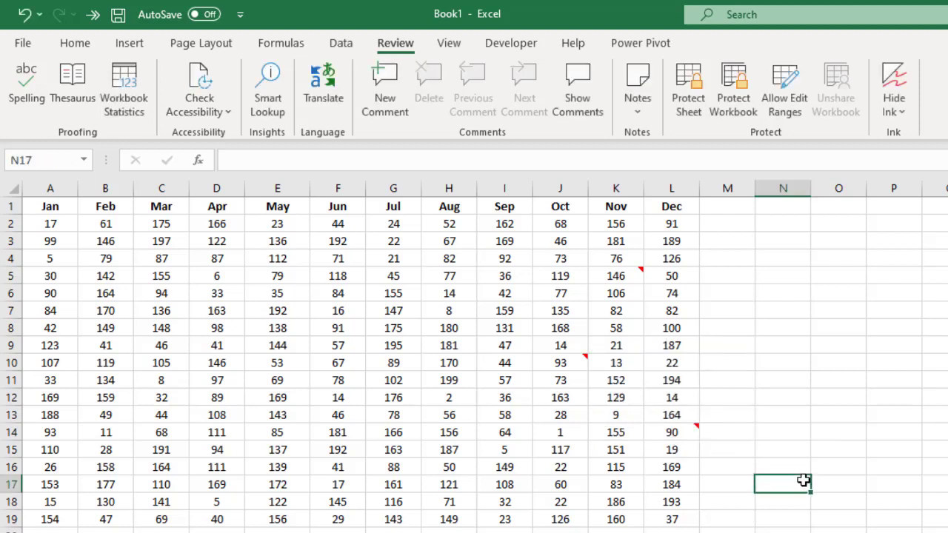
Open the note on cell L14 for editing and close it without changing its text
left_click(671, 431)
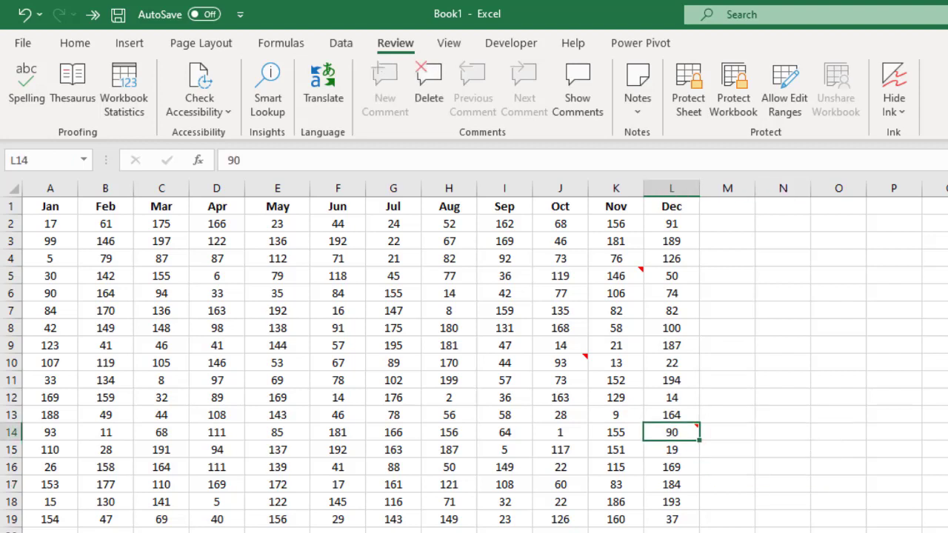
key("shift+F2")
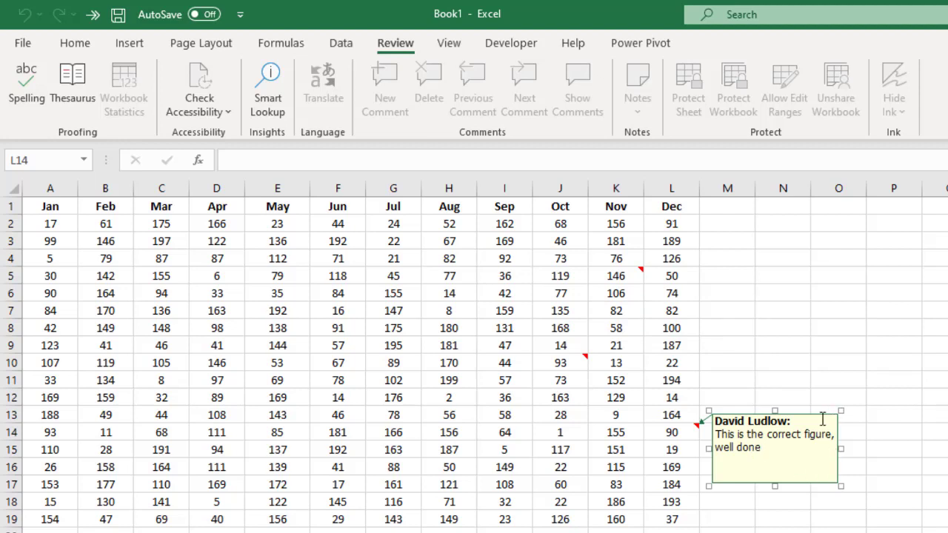
left_click(778, 521)
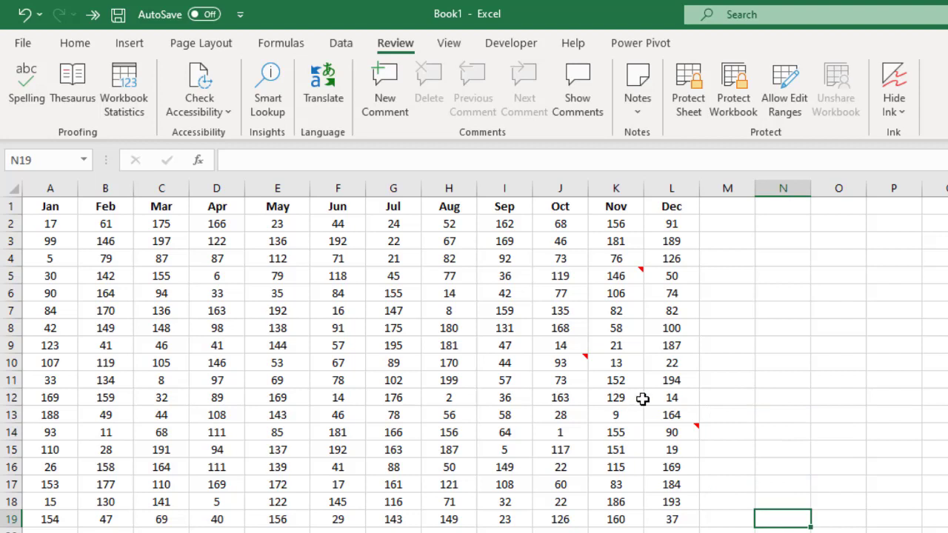
Add a note with the filler text "asd asd as das das d as" to cell I13 in the Sep column
left_click(500, 413)
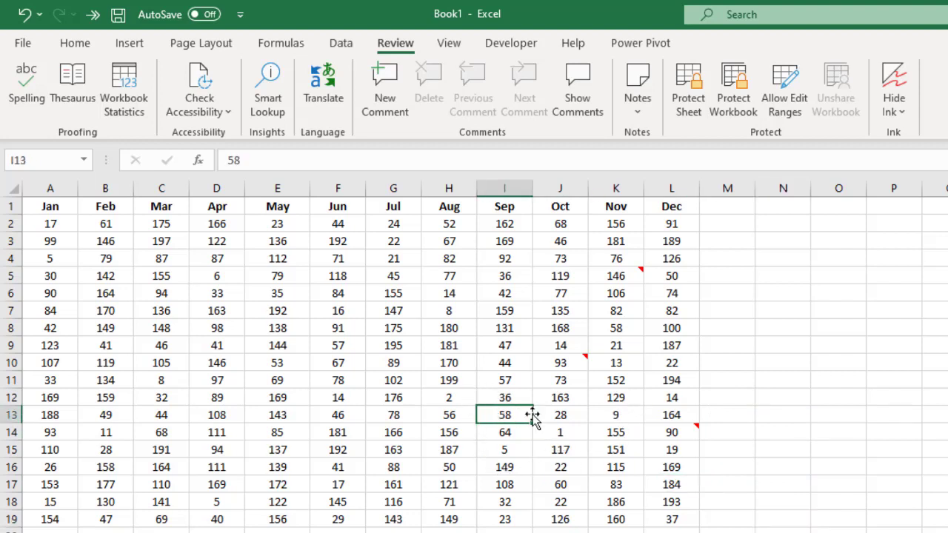
key("shift+F2")
type("asd asd as das das d as")
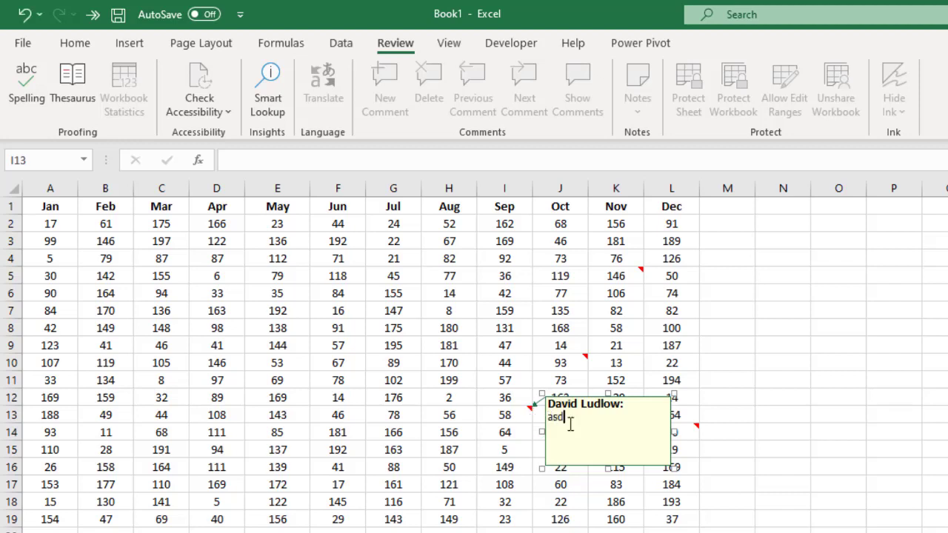
left_click(568, 523)
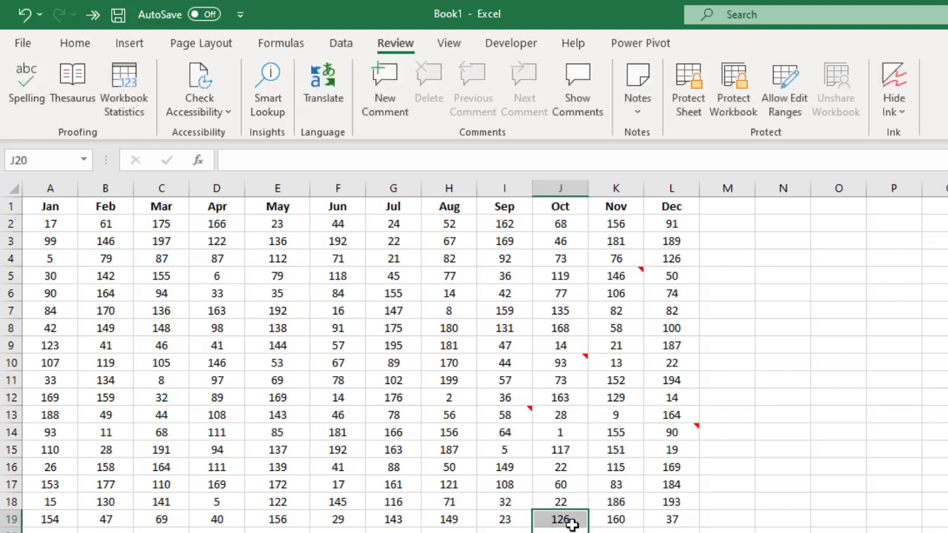
Delete the note from cell I13 and undo the deletion
left_click(505, 415)
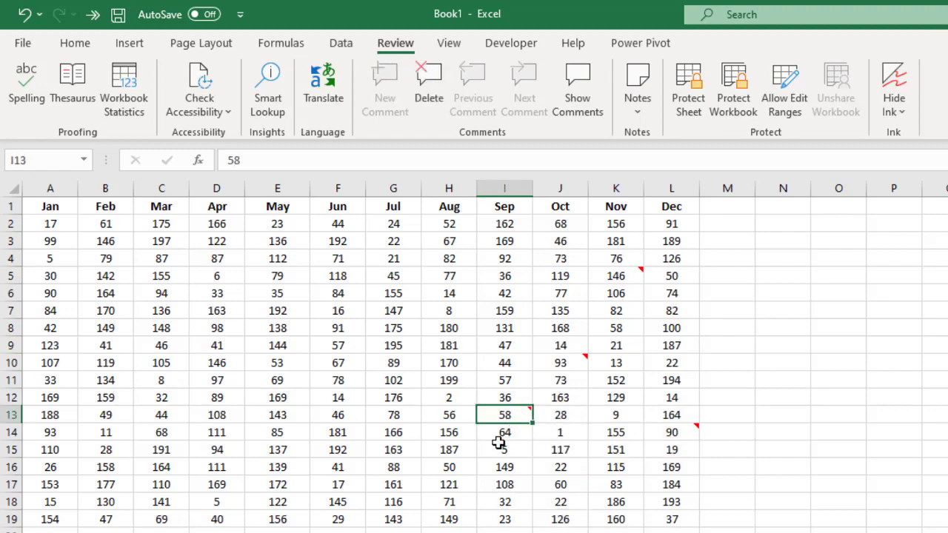
right_click(508, 417)
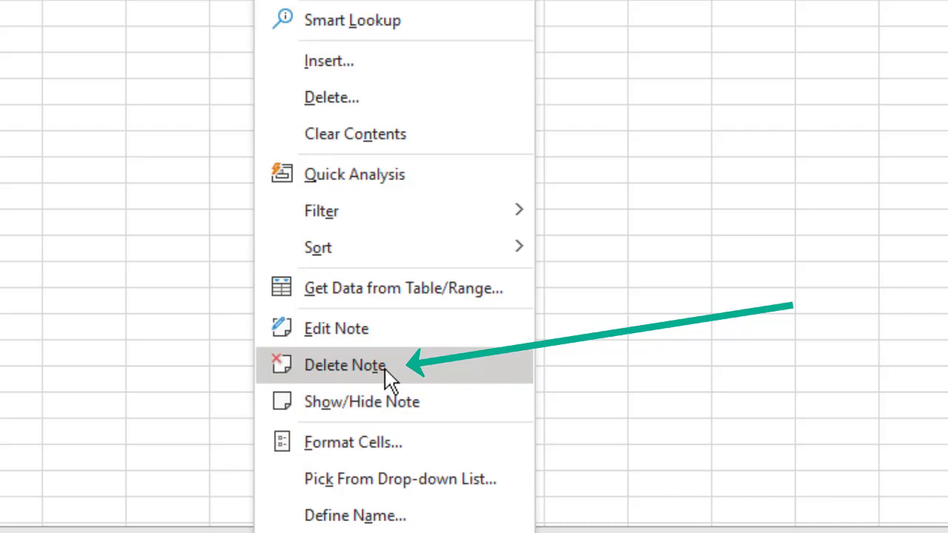
left_click(386, 369)
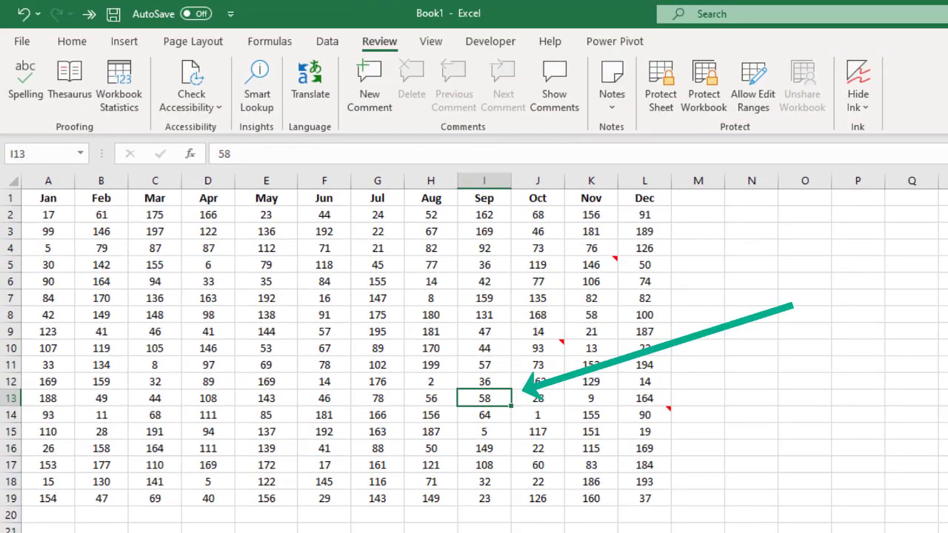
key("ctrl+z")
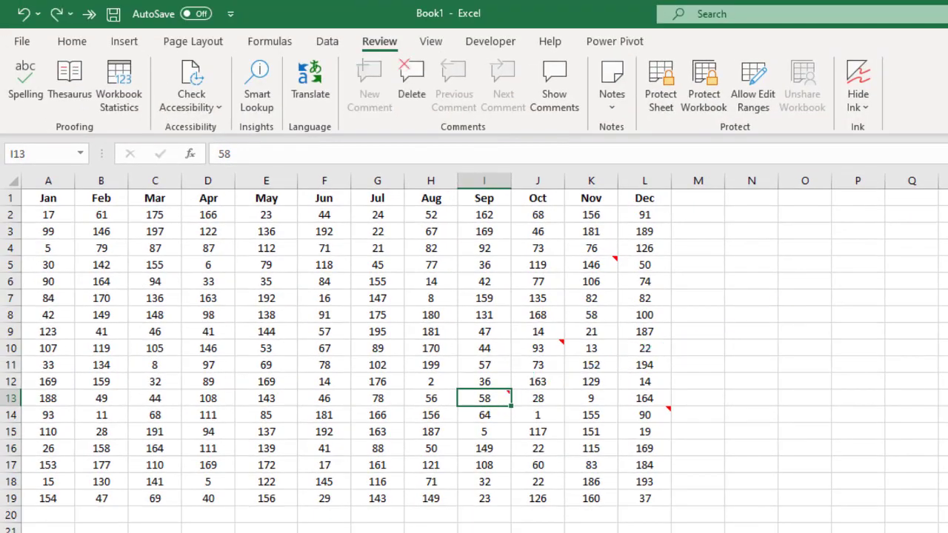
Remove the filler-text note from cell I13 in the Sep column
mouse_move(496, 403)
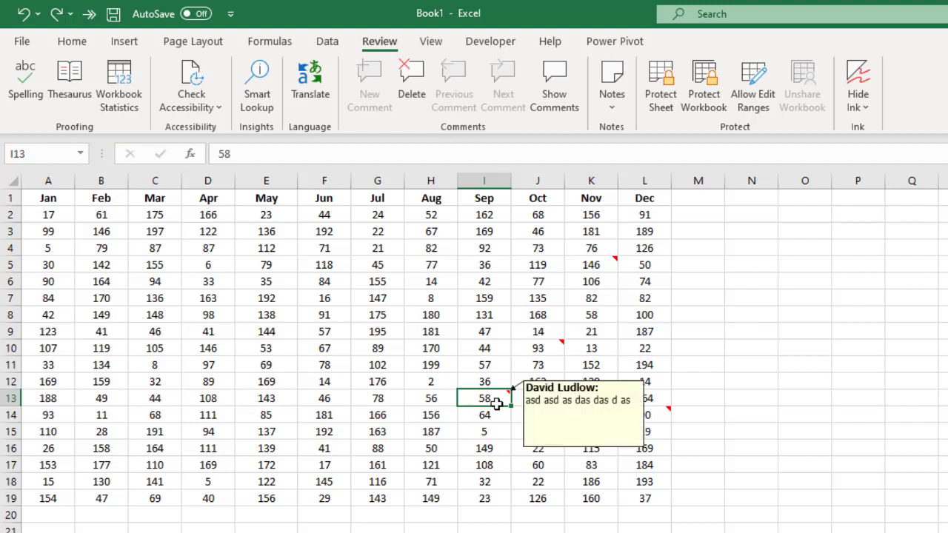
left_click(414, 78)
left_click(719, 509)
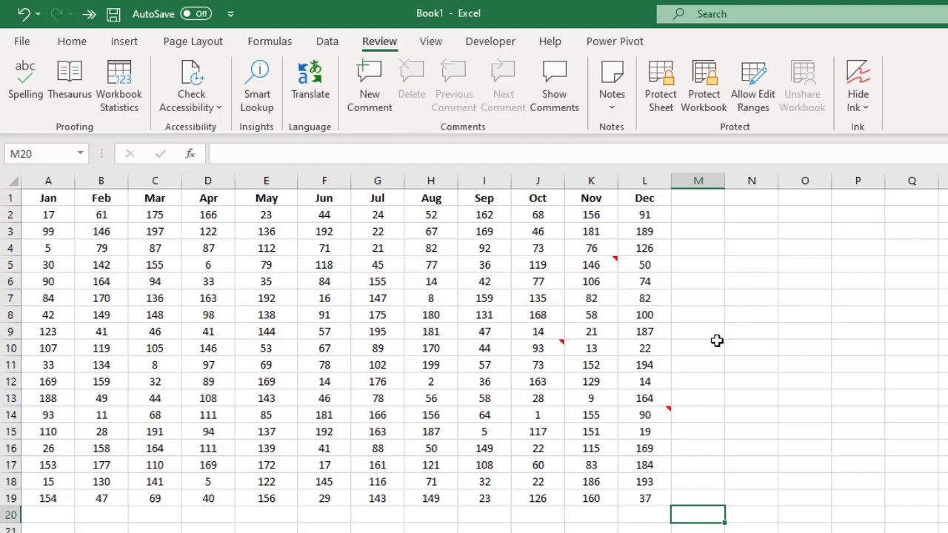
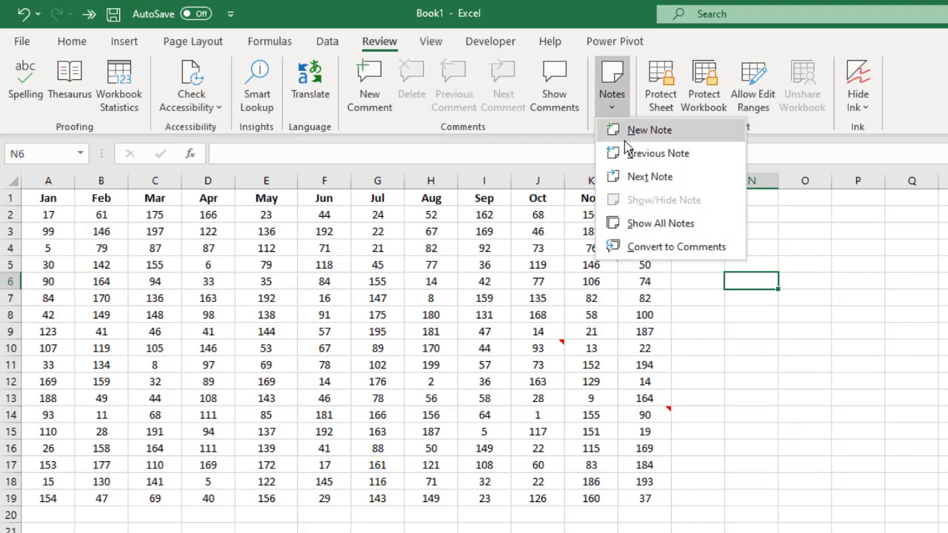
Show all notes on the worksheet at once
left_click(666, 230)
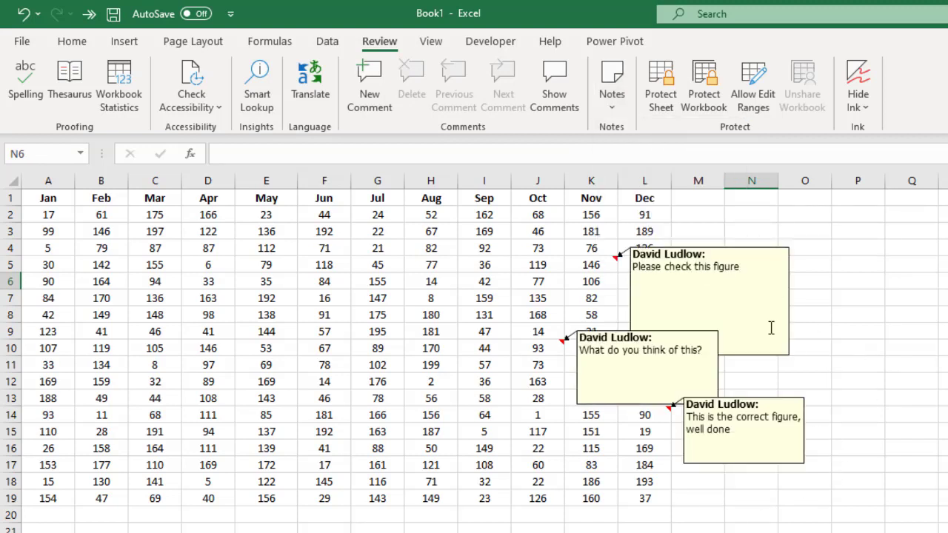
left_click(752, 515)
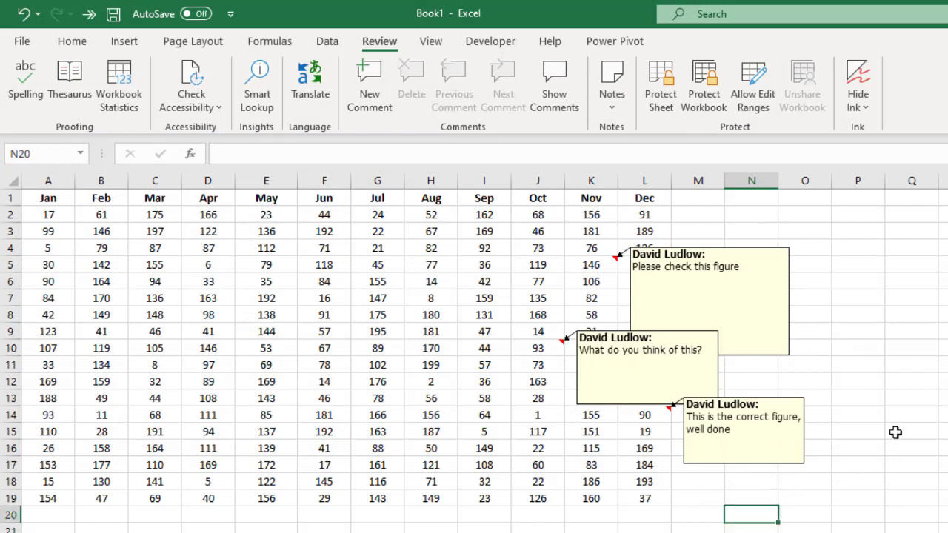
left_click(889, 382)
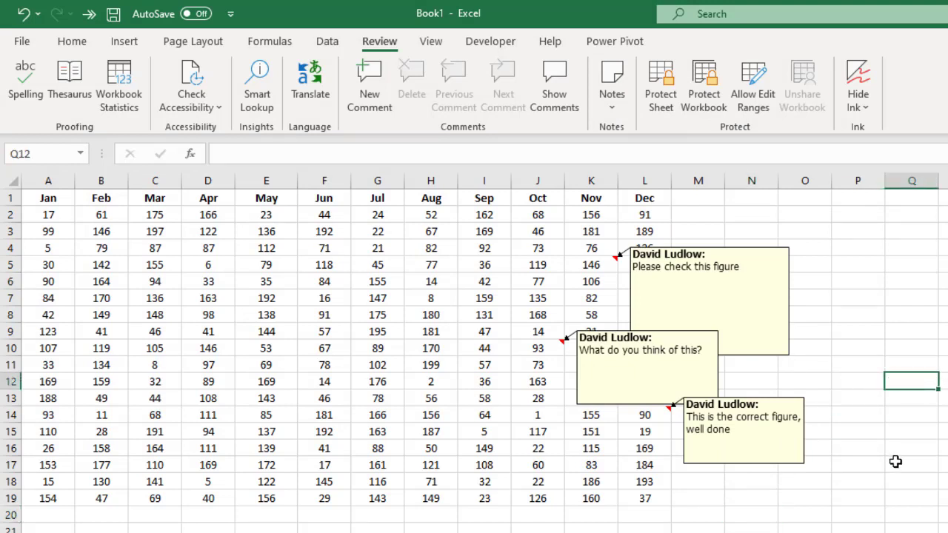
left_click(845, 516)
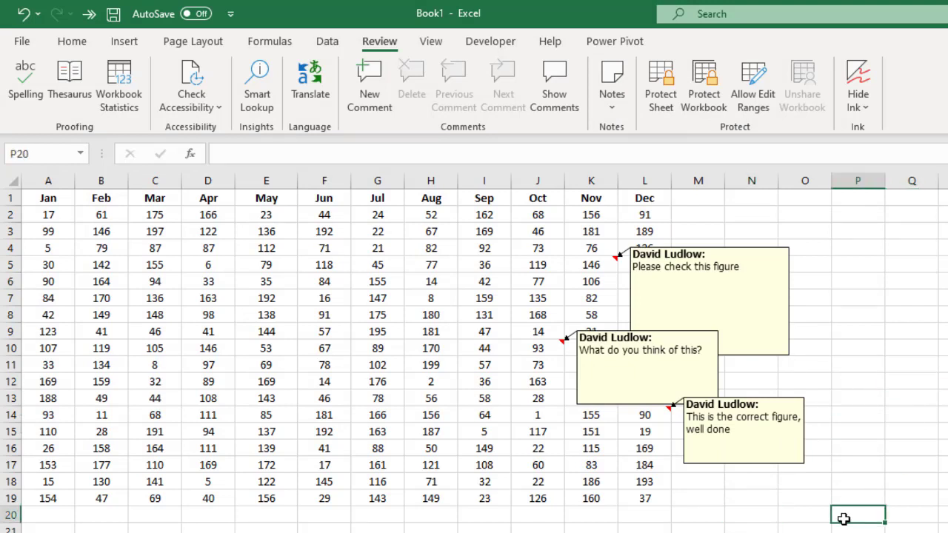
Line up the three notes in a column beside the Dec data, widening the notes for J10 and L14 to match the K5 note
left_click(771, 346)
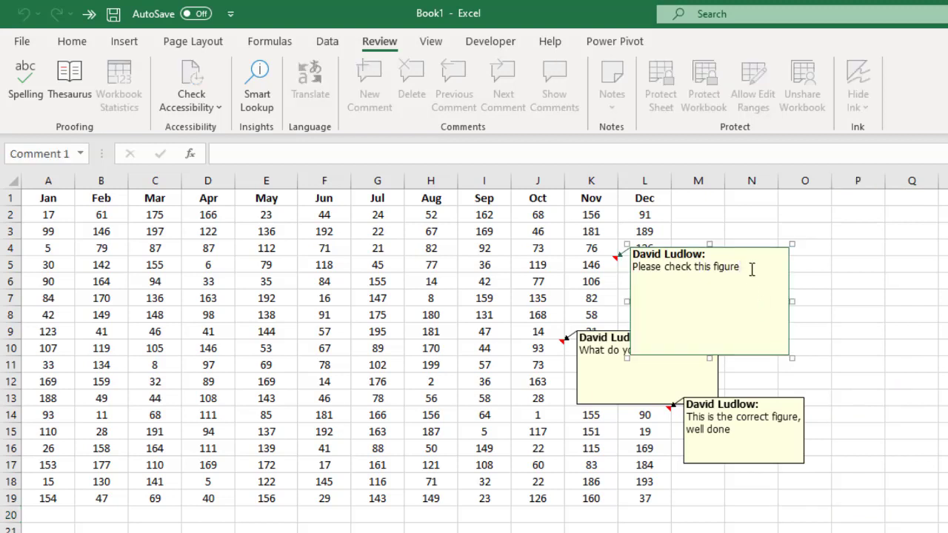
left_click_drag(751, 248, 818, 210)
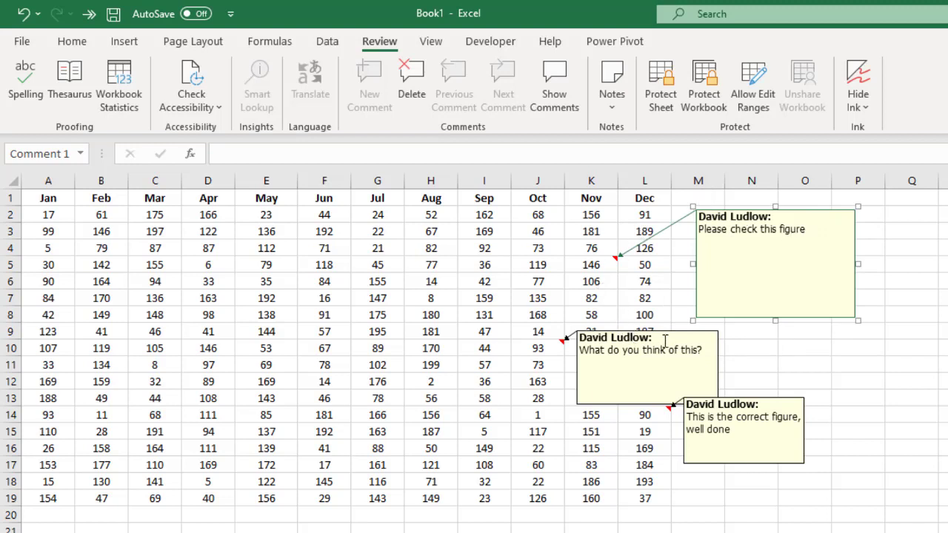
left_click_drag(672, 331, 789, 327)
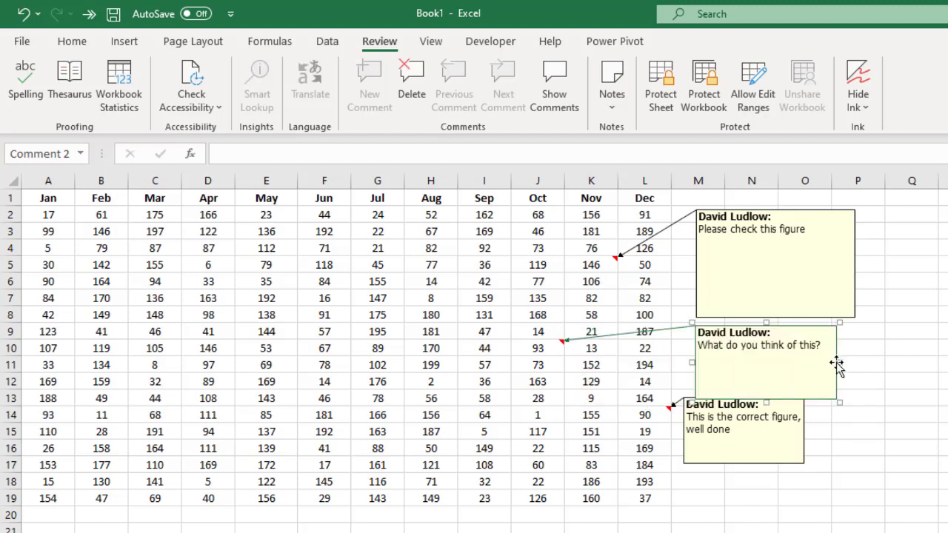
left_click_drag(852, 358, 858, 358)
left_click(727, 429)
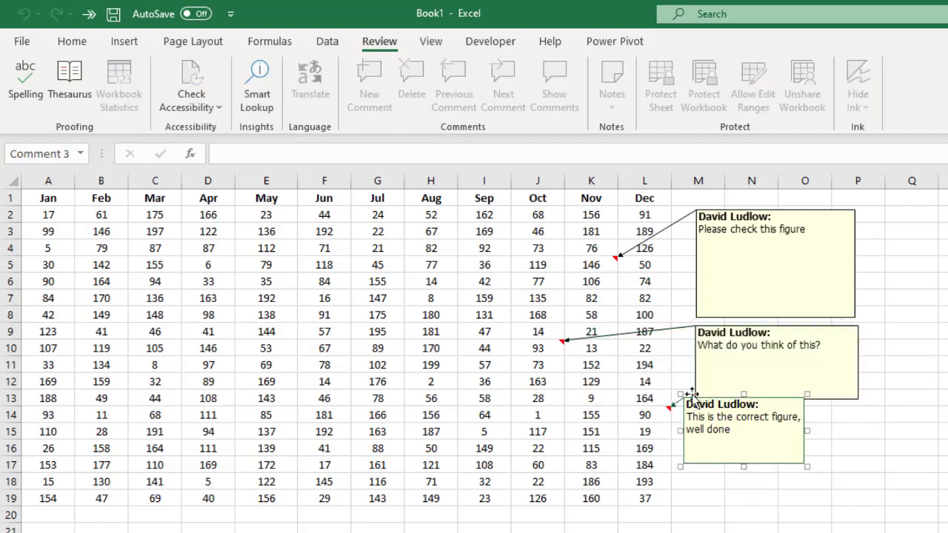
left_click_drag(694, 400, 706, 414)
key("Escape")
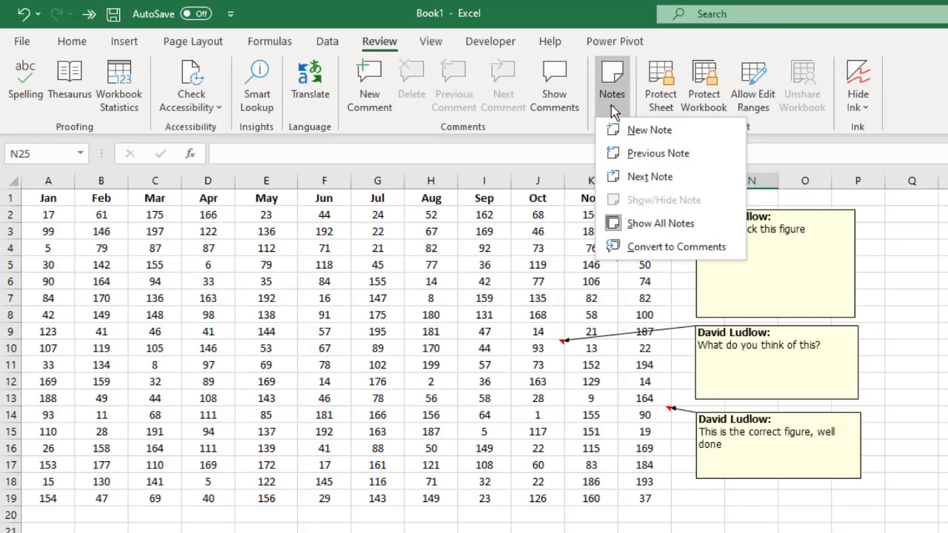
Hide all notes to preview those on L14, J10 and K5 from their cells, and show all notes again
left_click(681, 230)
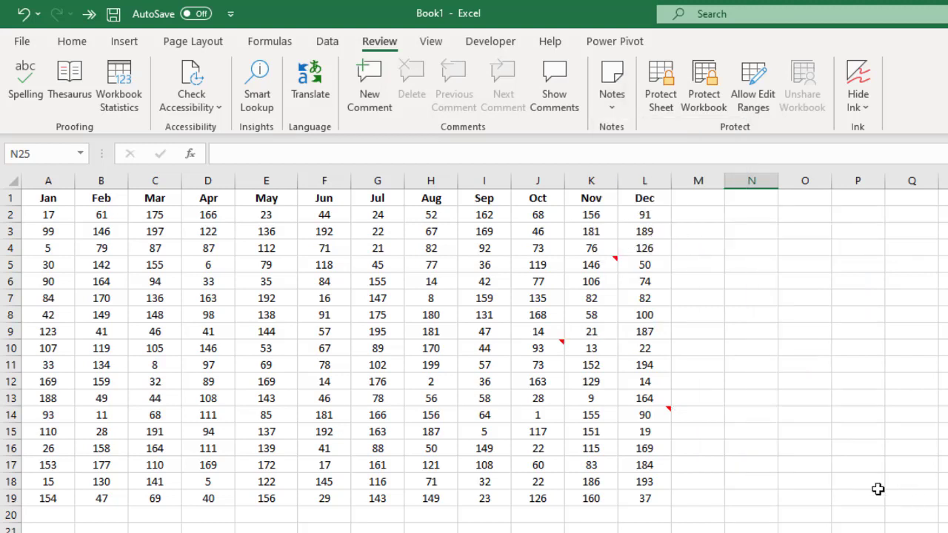
mouse_move(652, 415)
mouse_move(545, 350)
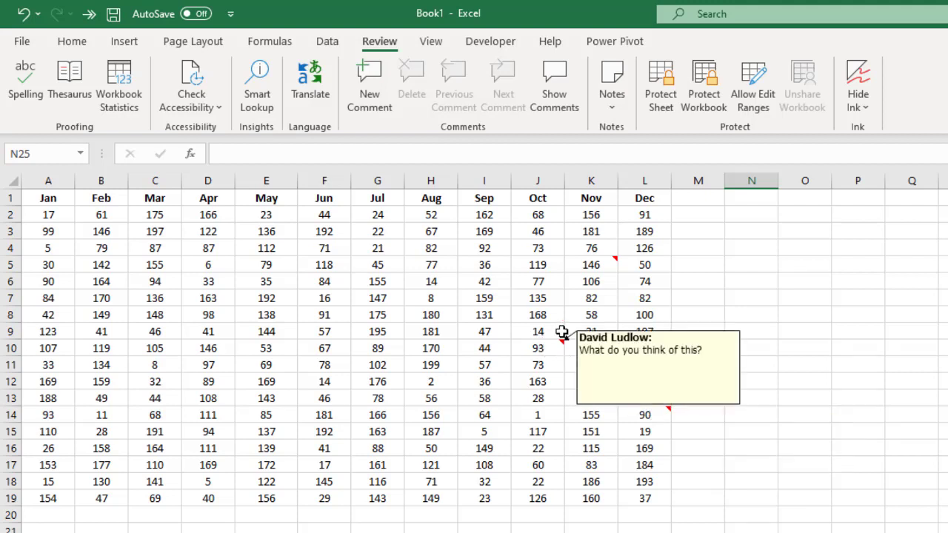
mouse_move(593, 260)
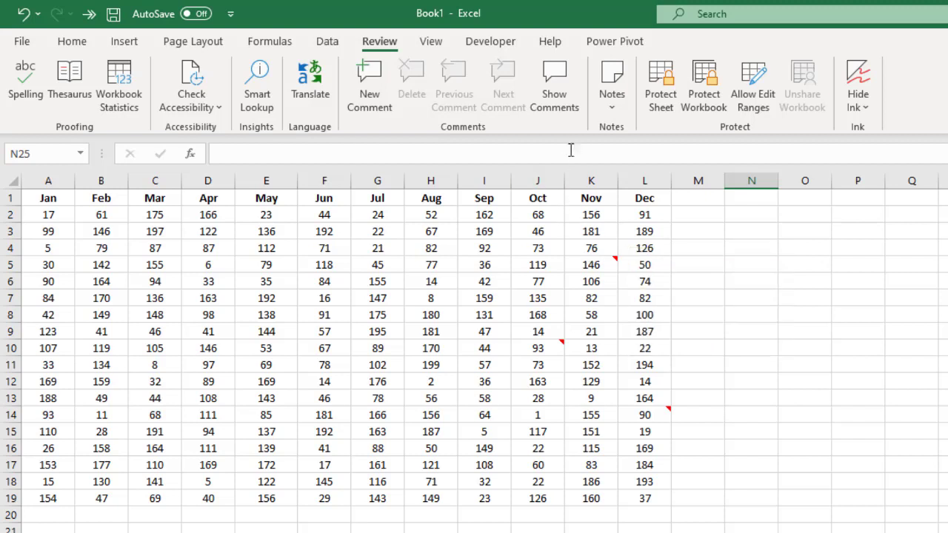
left_click(614, 104)
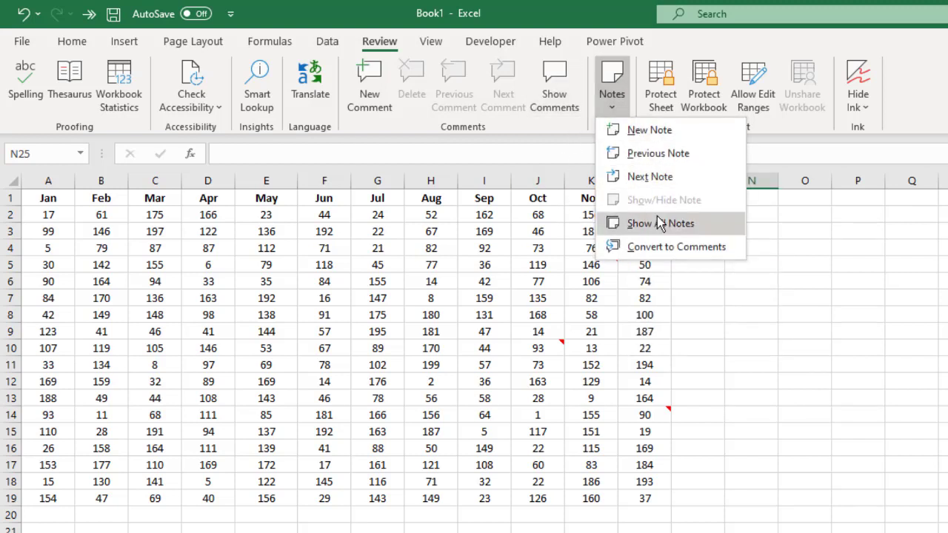
left_click(667, 231)
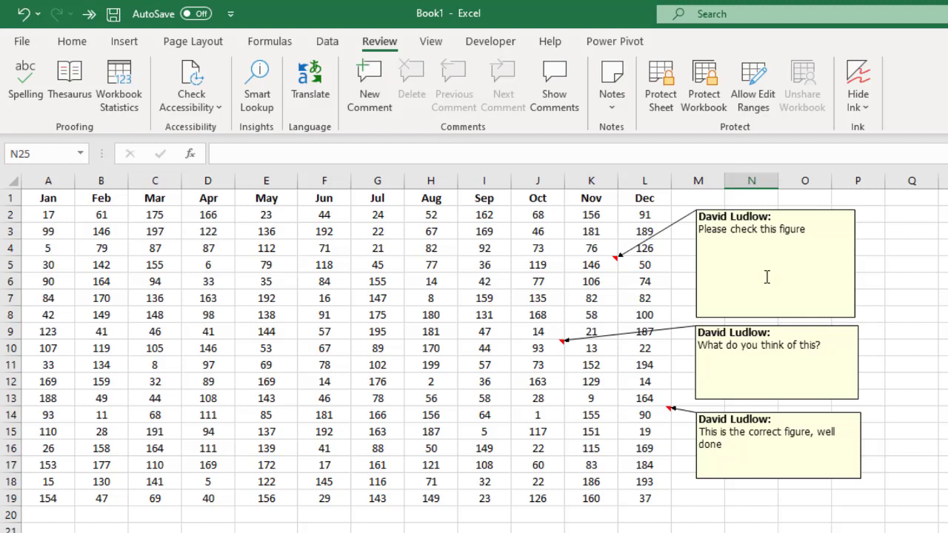
Open the note on cell K5 for editing and examine the font formatting options for its text
left_click(589, 266)
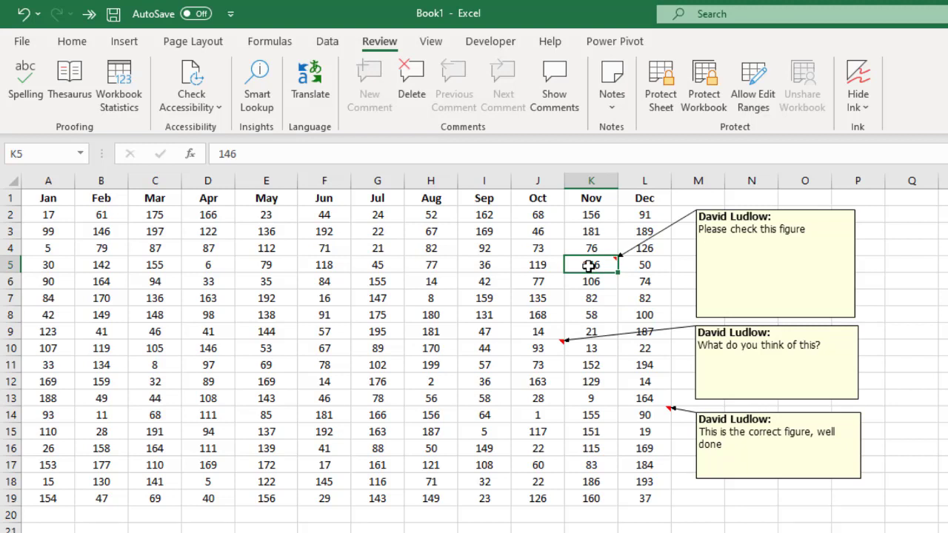
key("shift+F2")
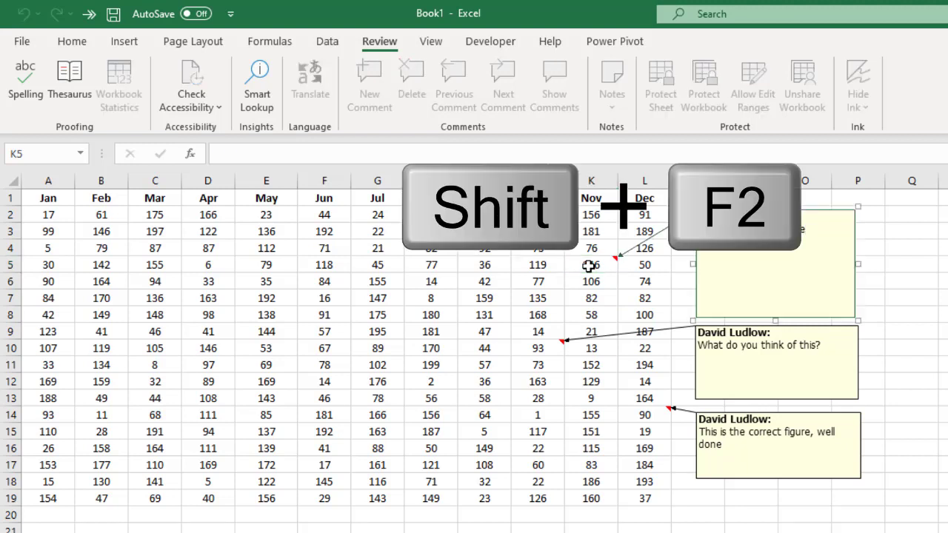
right_click(744, 286)
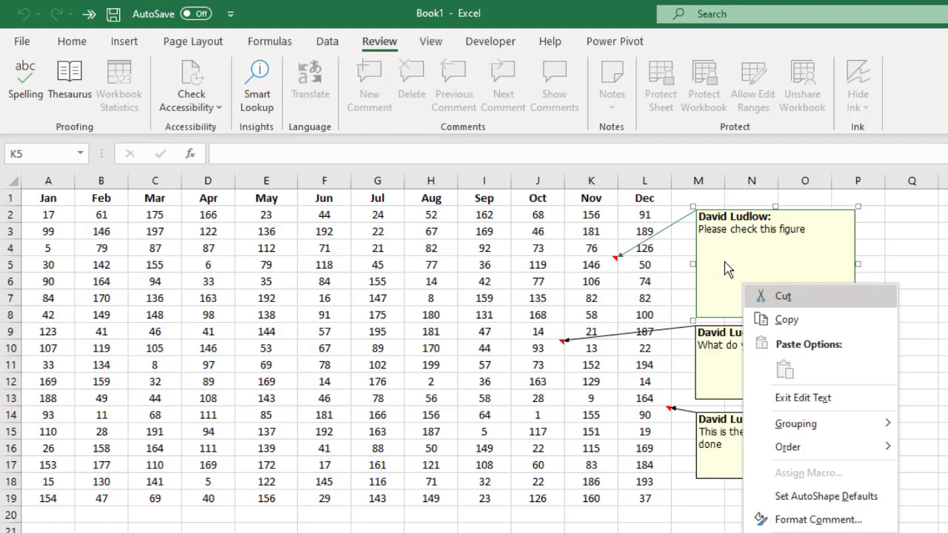
right_click(724, 263)
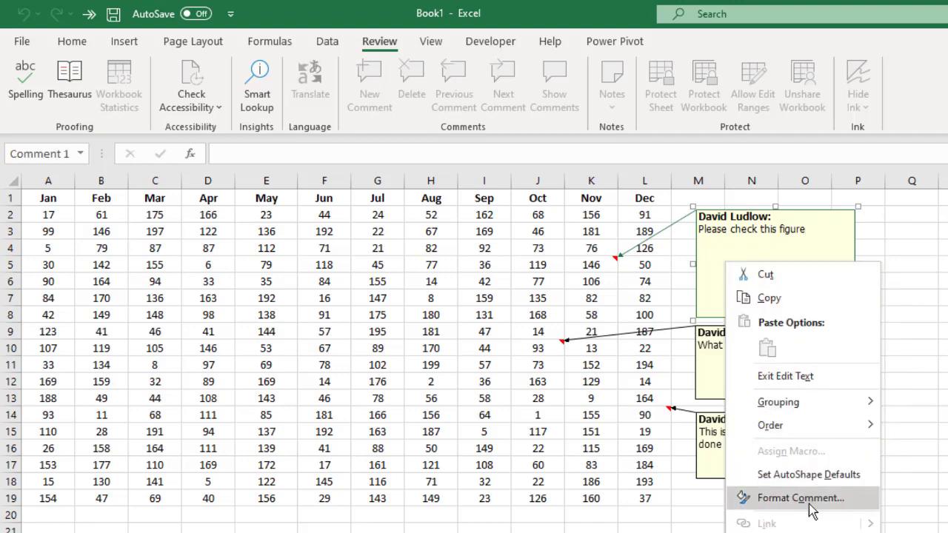
left_click(818, 506)
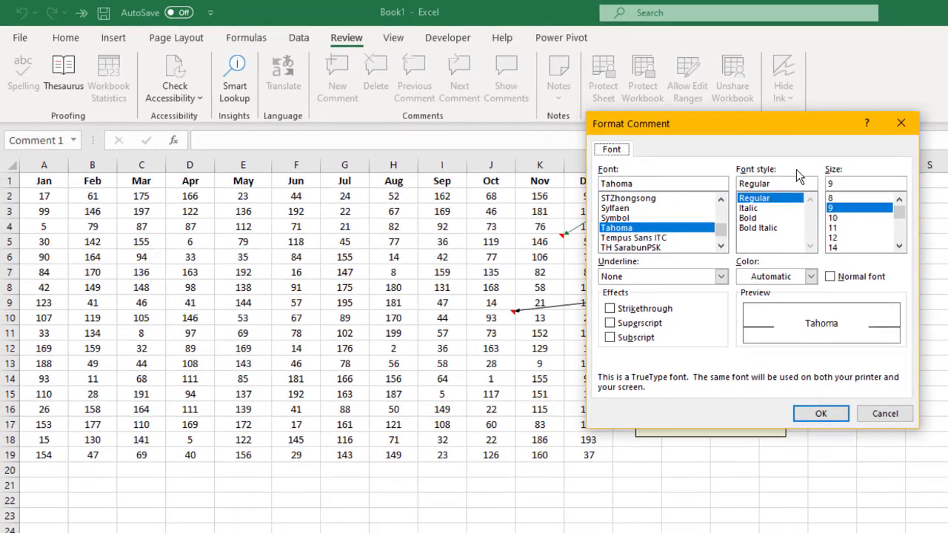
left_click(901, 123)
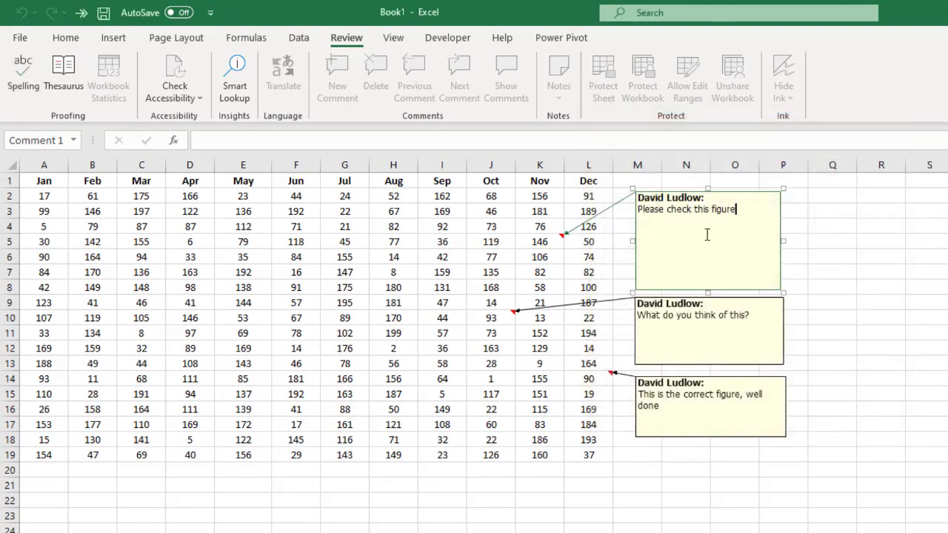
key("ctrl+1")
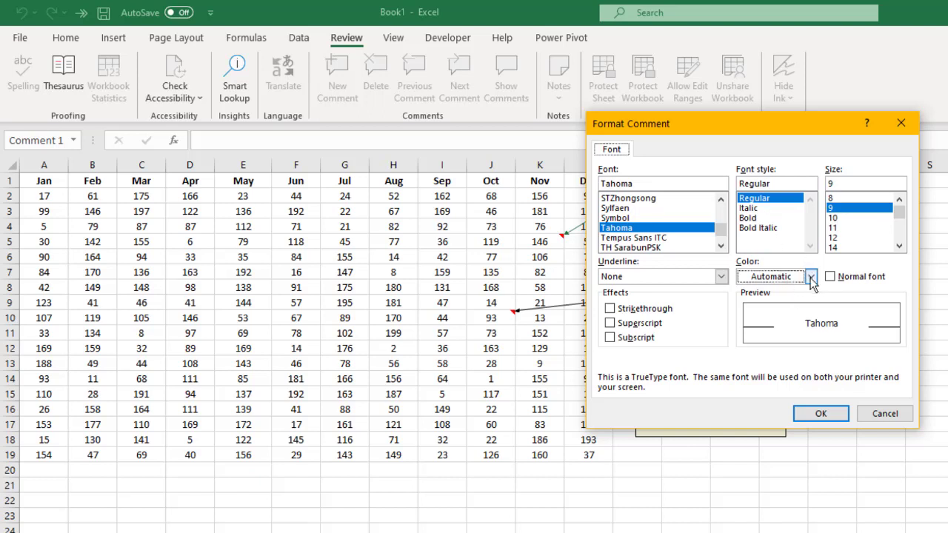
left_click(837, 412)
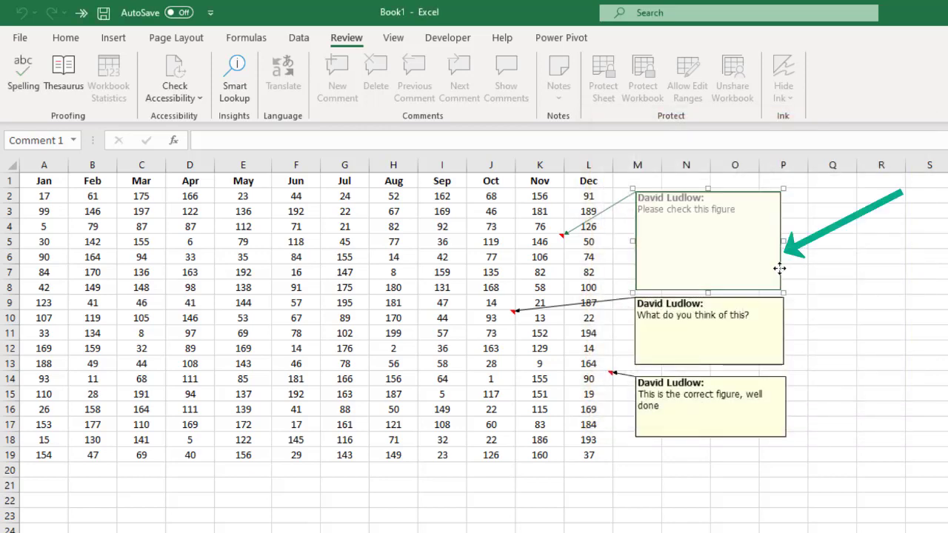
Select the whole K5 note as an object and set its fill color to light green
left_click(780, 269)
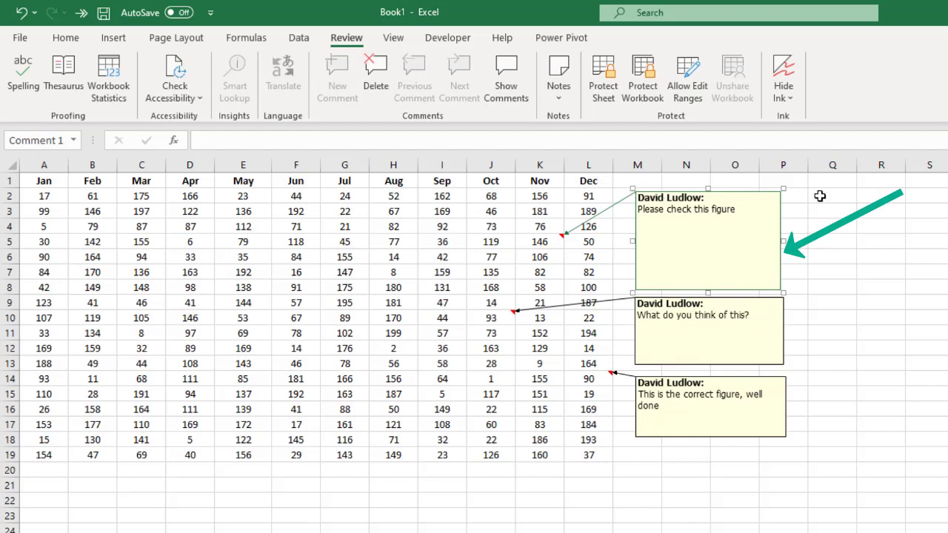
key("ctrl+1")
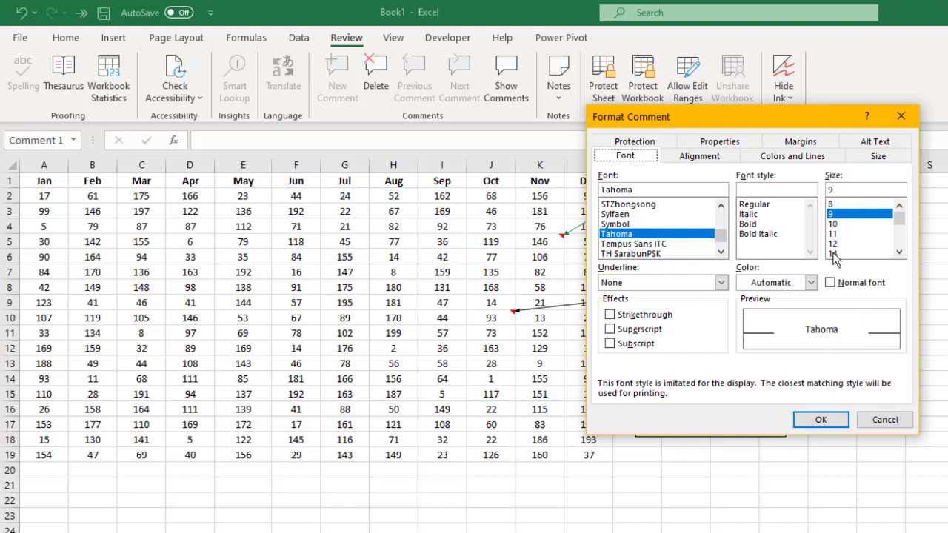
left_click(808, 157)
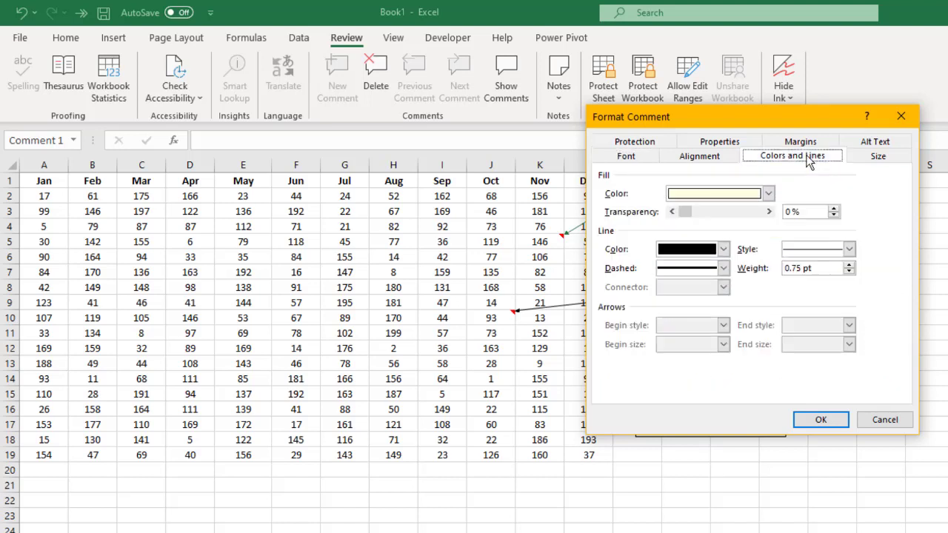
left_click(769, 193)
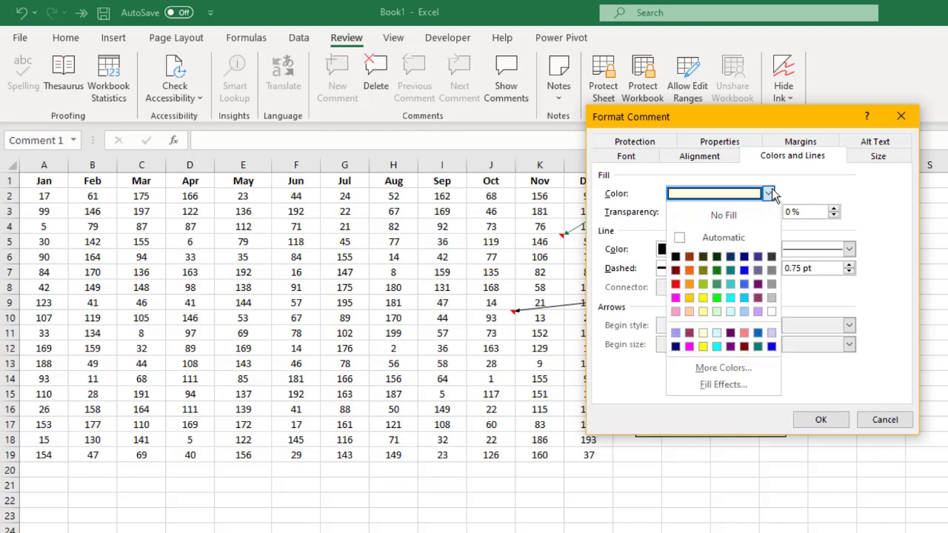
left_click(717, 312)
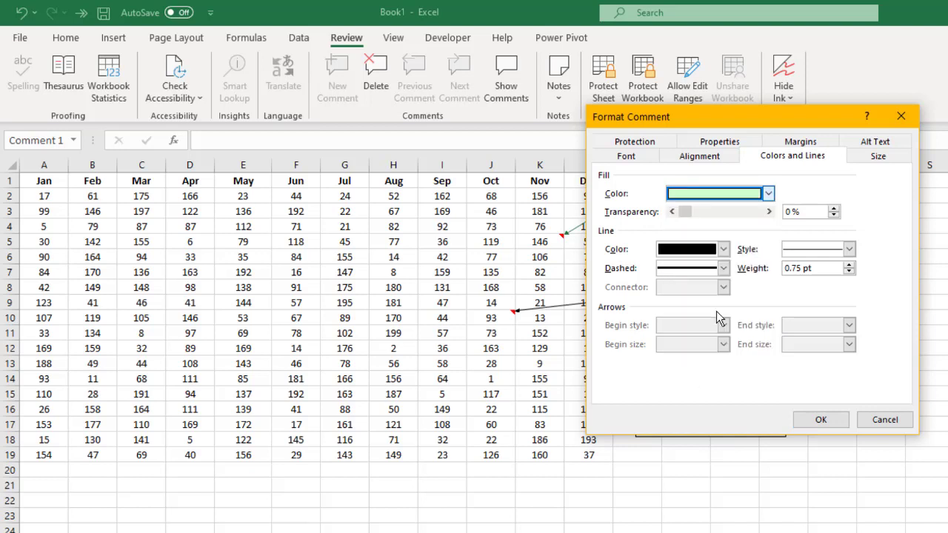
left_click(827, 422)
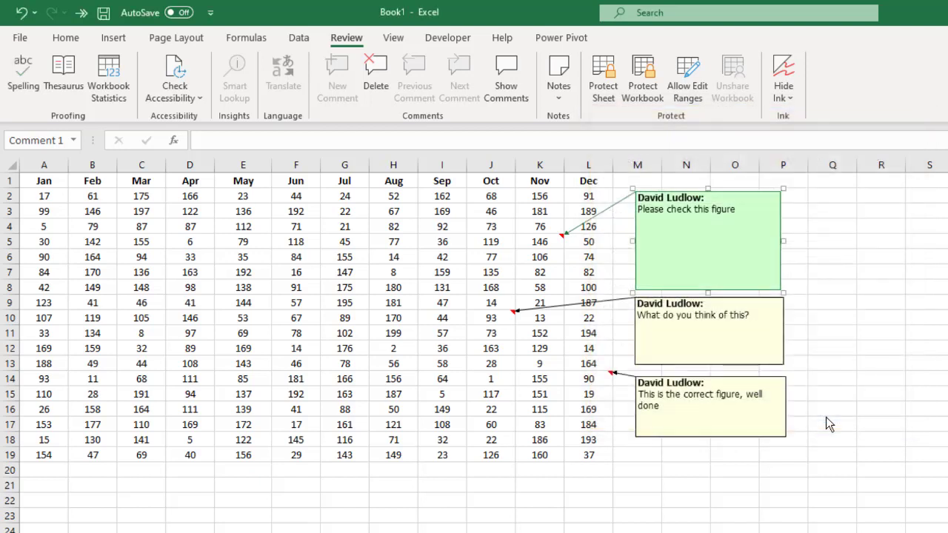
Select the whole J10 note as an object, view its Colors and Lines formatting options, and cancel
left_click(765, 340)
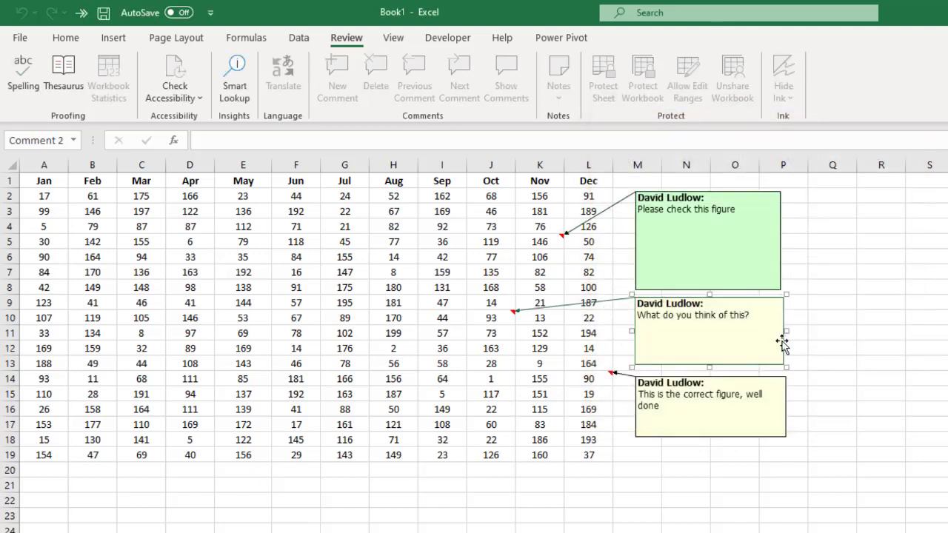
left_click(783, 341)
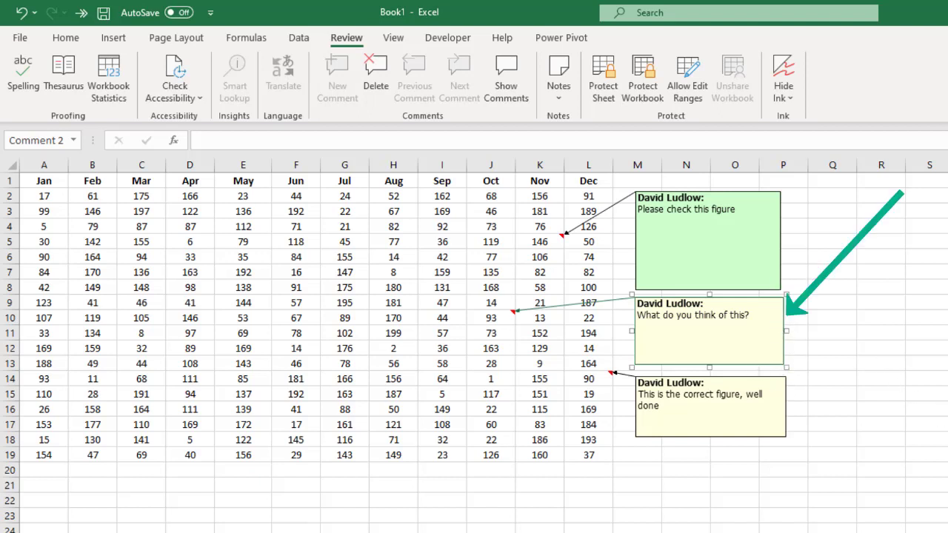
key("ctrl+1")
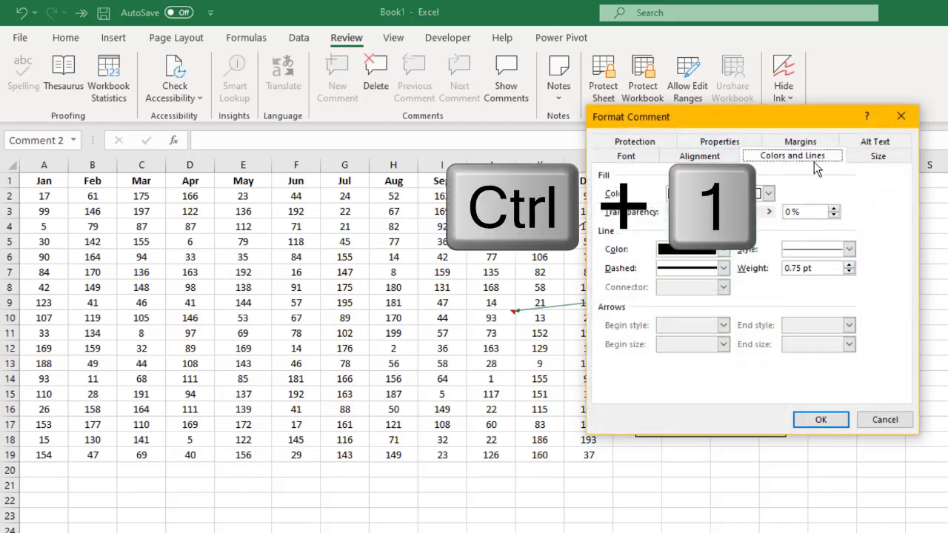
left_click(885, 421)
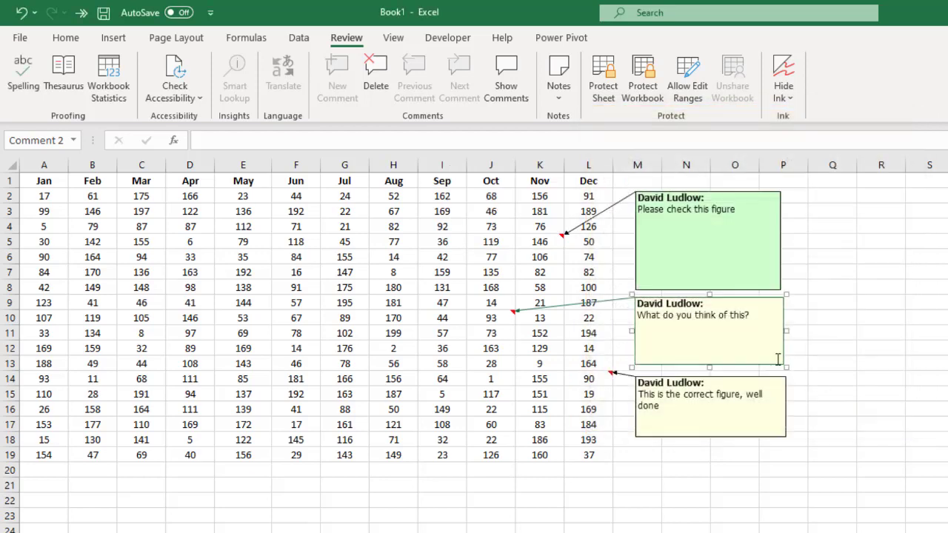
Select the message text inside the J10 note, view its font formatting options, and cancel
left_click_drag(750, 315, 639, 320)
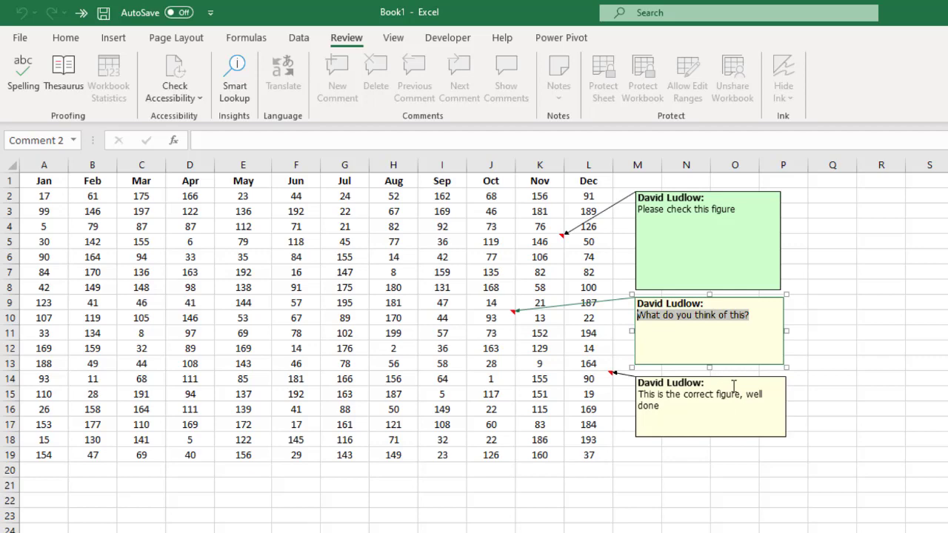
key("ctrl+1")
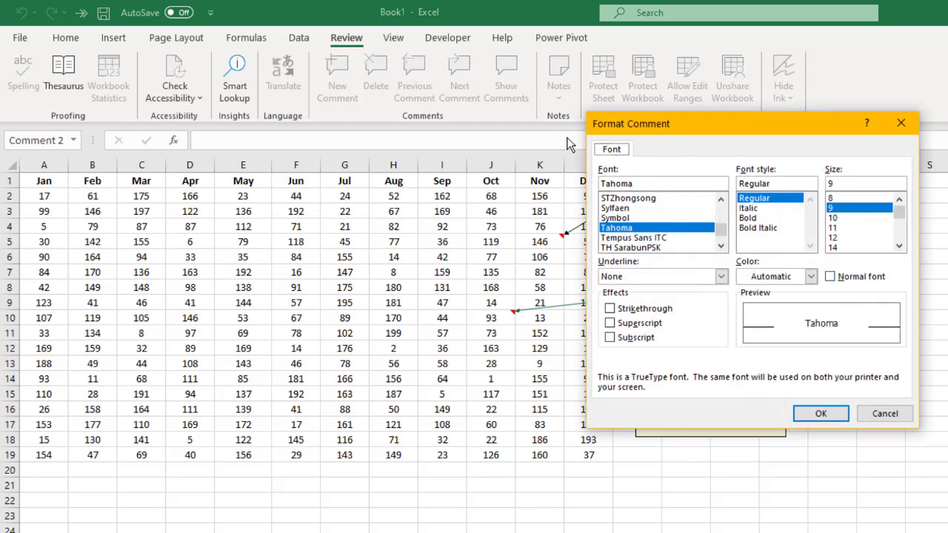
left_click(880, 414)
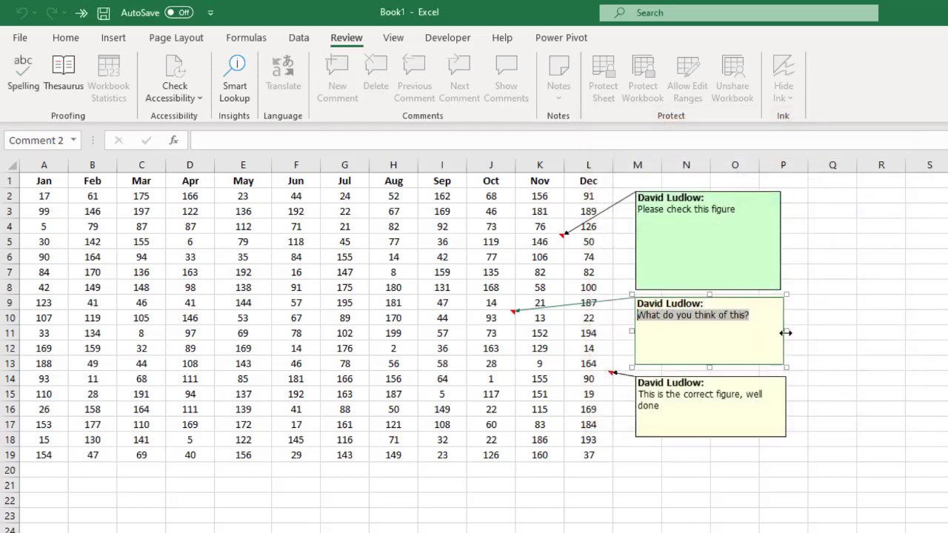
Select the whole J10 note as an object and set its fill color to light blue
left_click(784, 332)
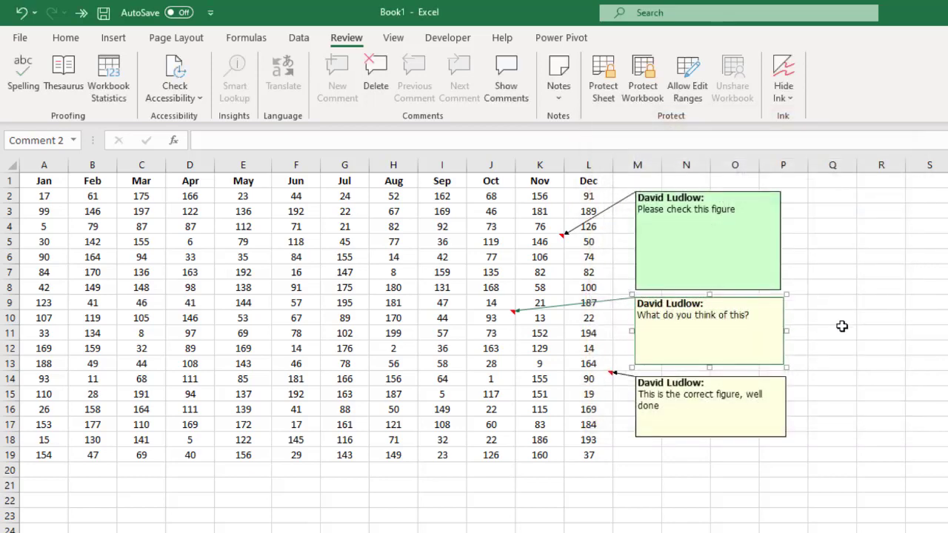
key("ctrl+1")
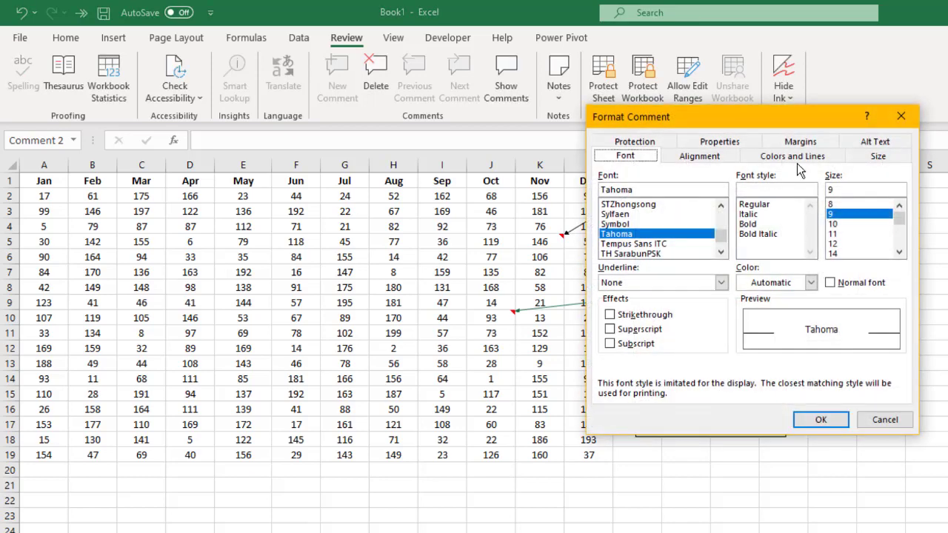
left_click(801, 158)
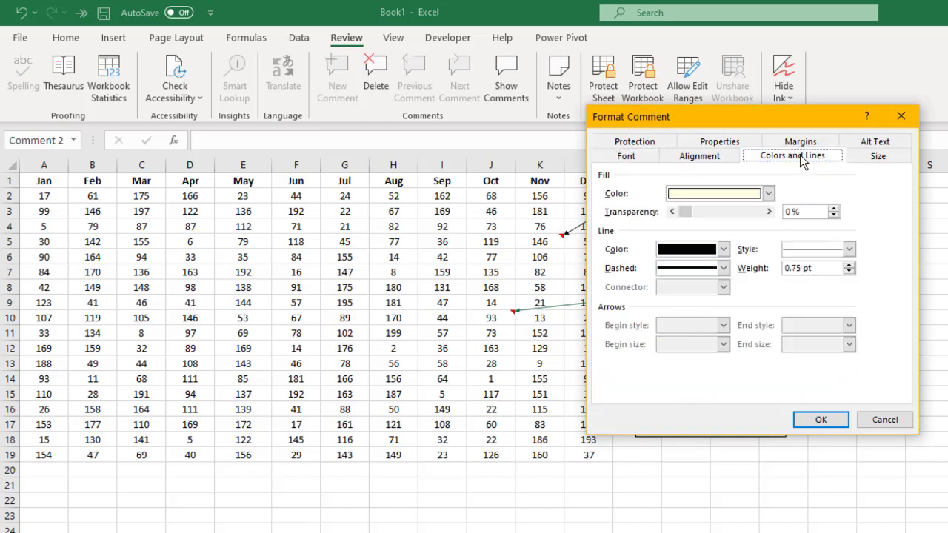
left_click(768, 193)
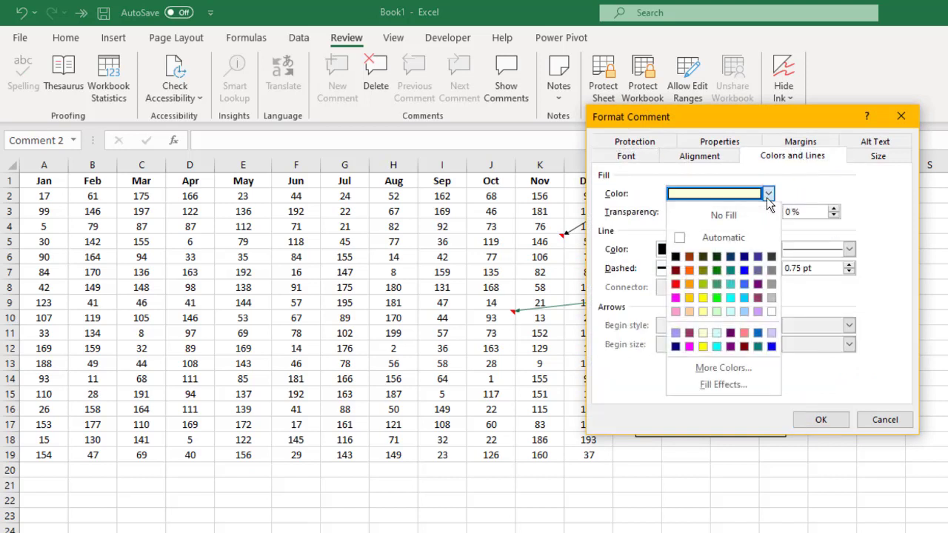
left_click(742, 313)
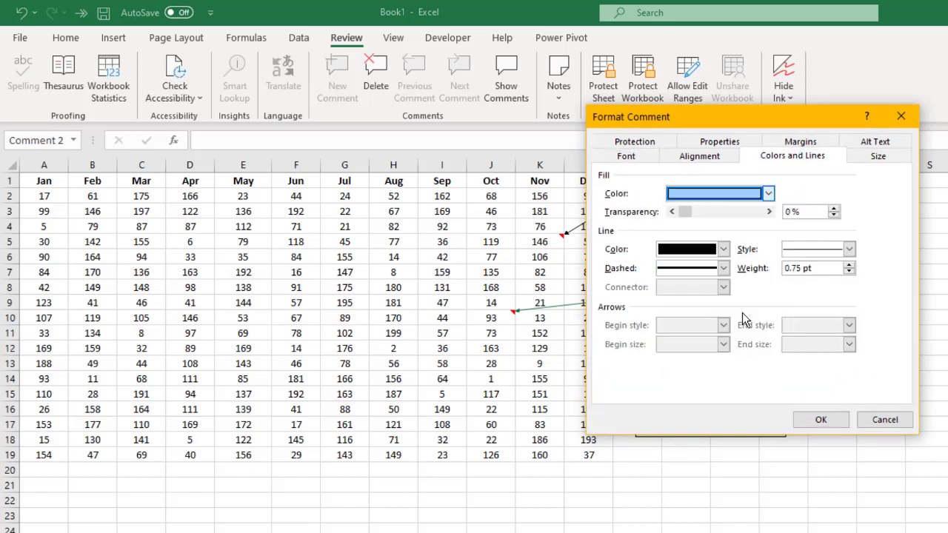
left_click(826, 423)
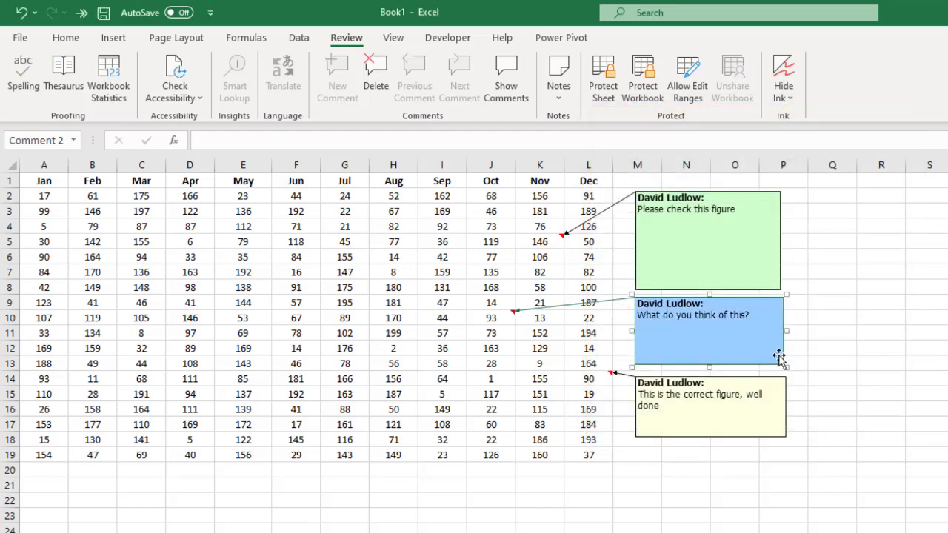
Select the whole L14 note as an object and choose dark red as its fill color
left_click(785, 411)
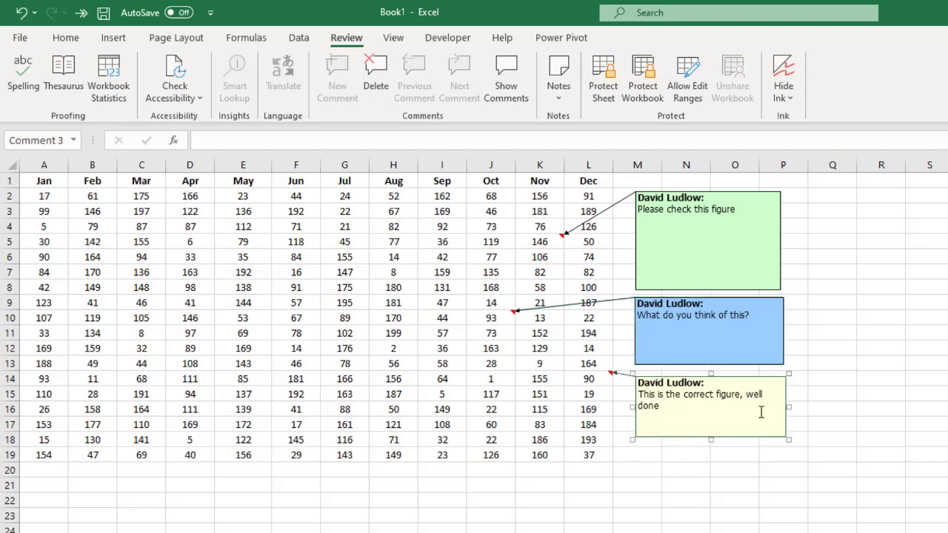
key("ctrl+1")
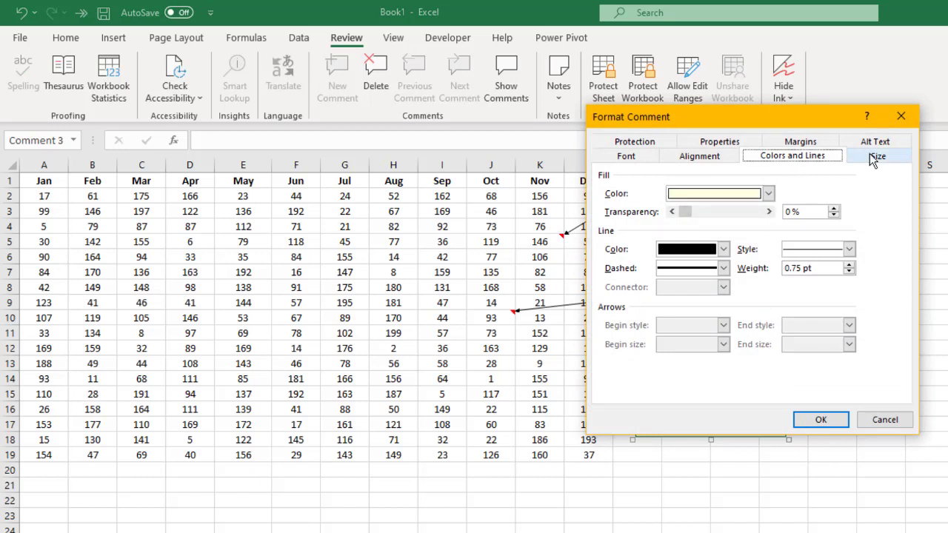
left_click(768, 193)
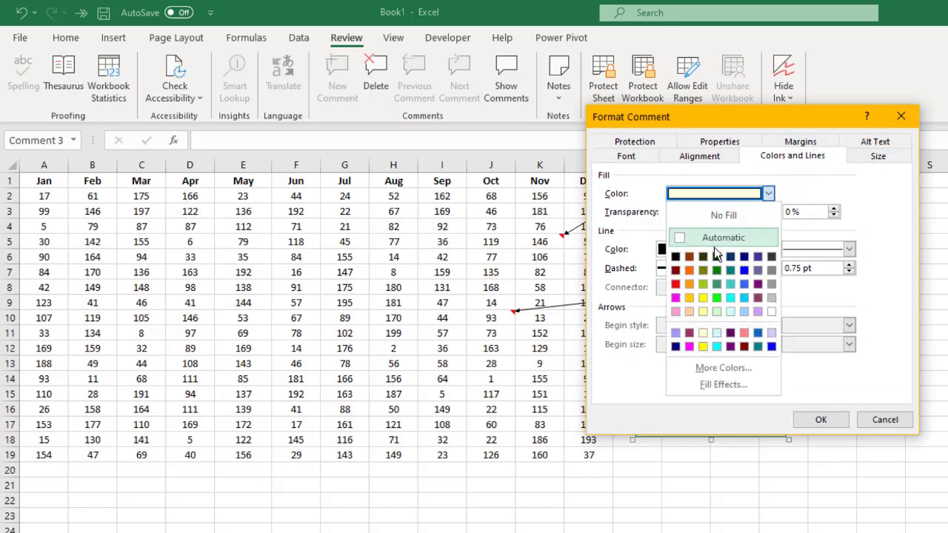
left_click(676, 271)
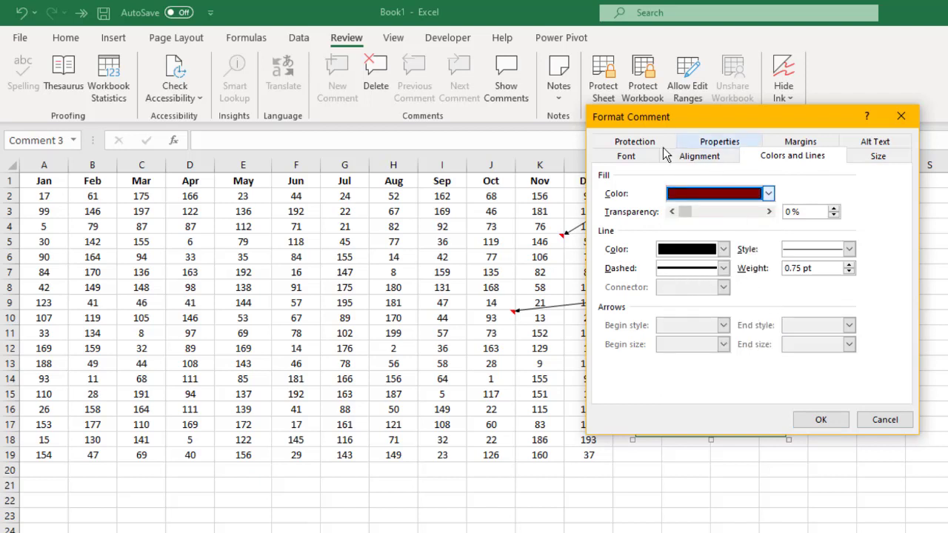
Set the L14 note's font color to white and its font size to 12, and apply the formatting
left_click(641, 156)
left_click(812, 283)
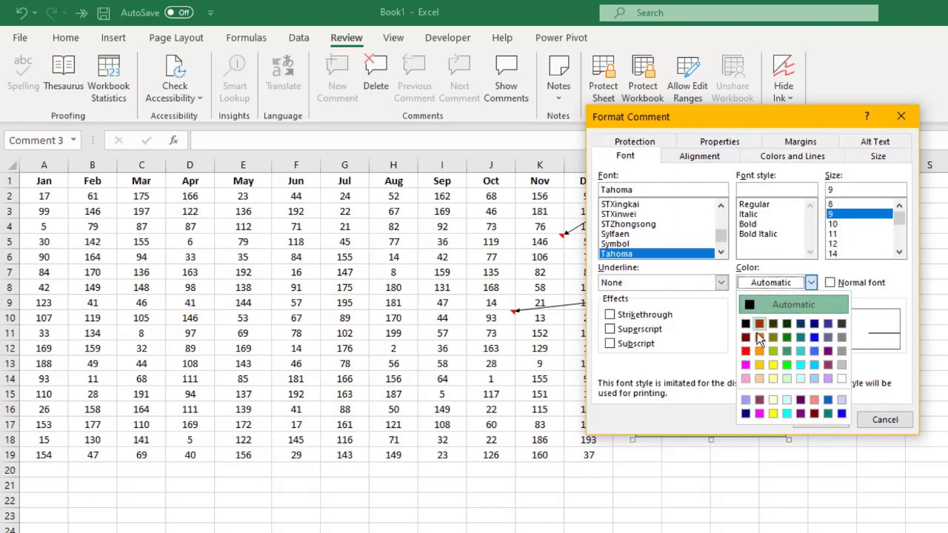
left_click(842, 379)
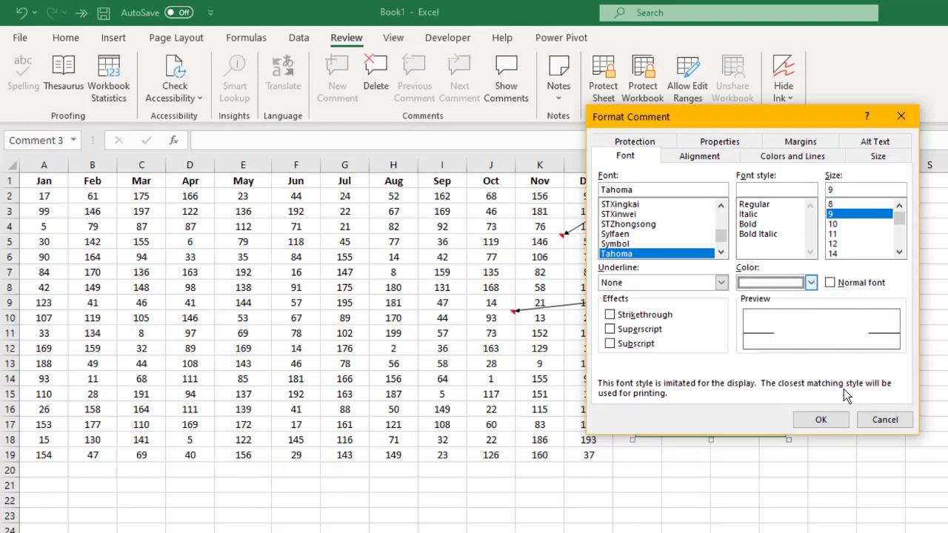
left_click(835, 244)
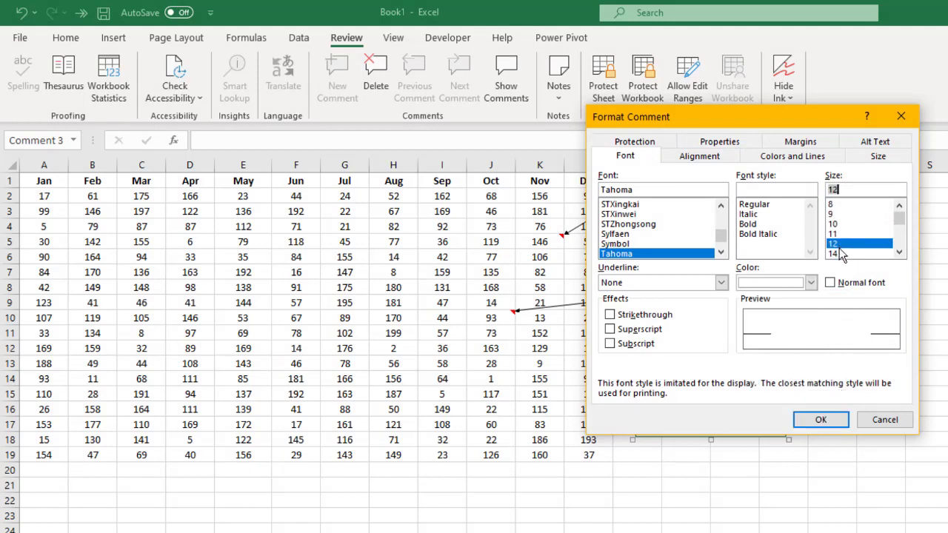
left_click(821, 421)
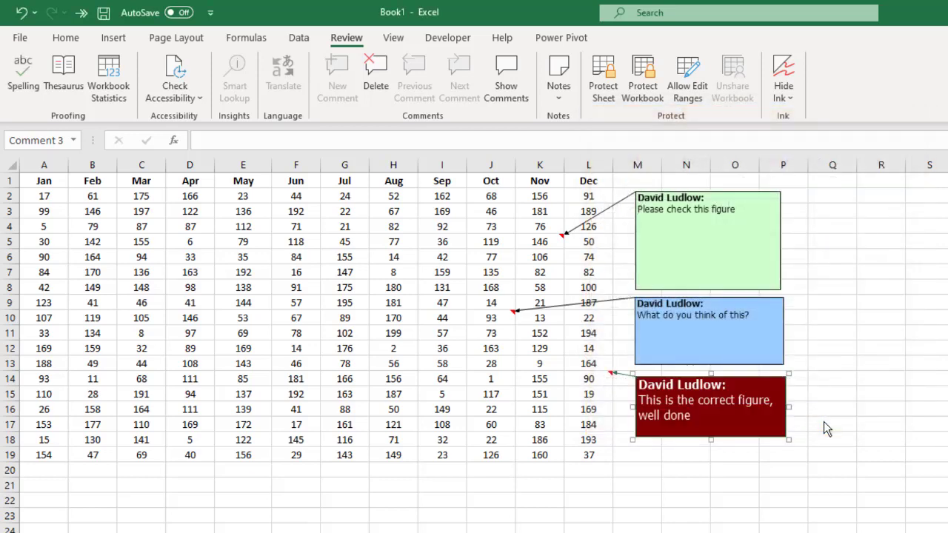
Deselect the L14 note, hide all notes, and preview the formatted notes on L14 and K5 from their cells
left_click(774, 469)
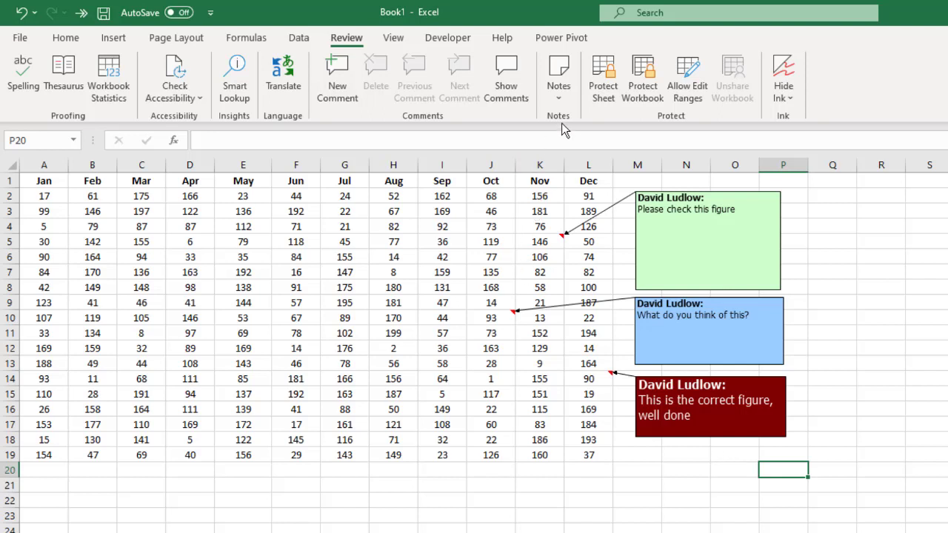
left_click(560, 97)
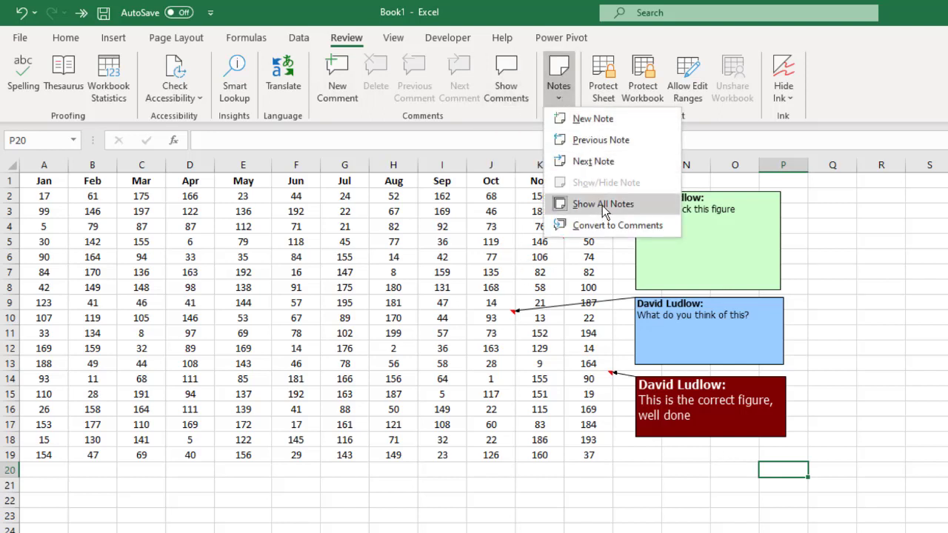
left_click(604, 212)
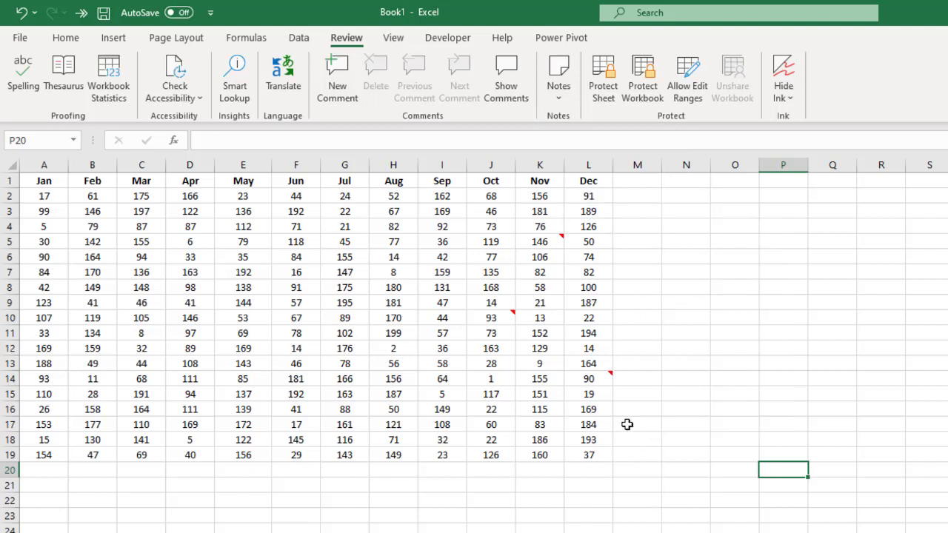
mouse_move(595, 376)
mouse_move(544, 237)
Add the Edit Shape command from All Commands to the Quick Access Toolbar for all documents
left_click(212, 14)
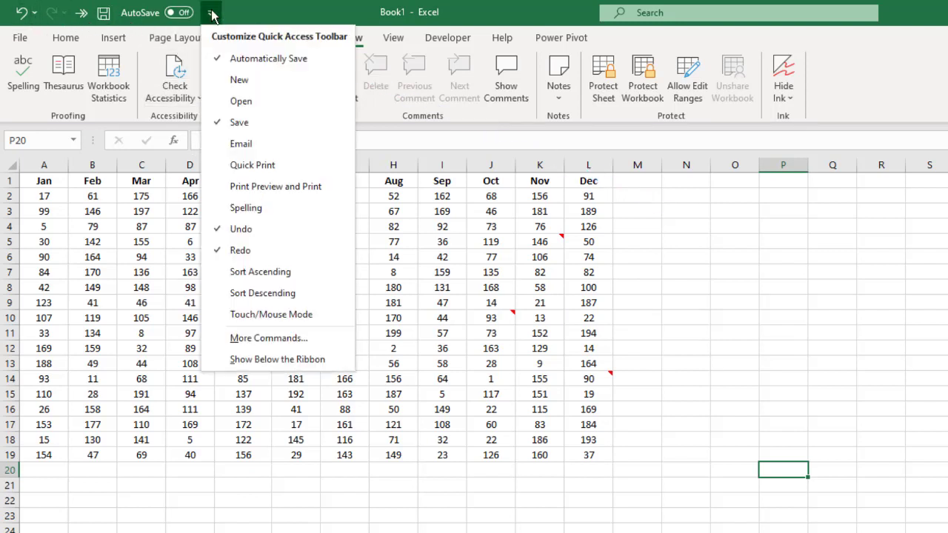
left_click(279, 342)
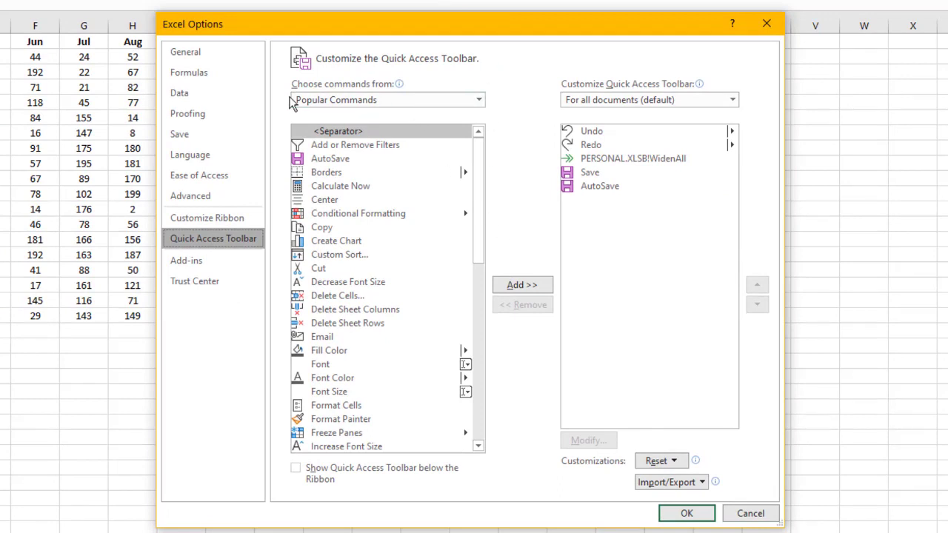
left_click(479, 101)
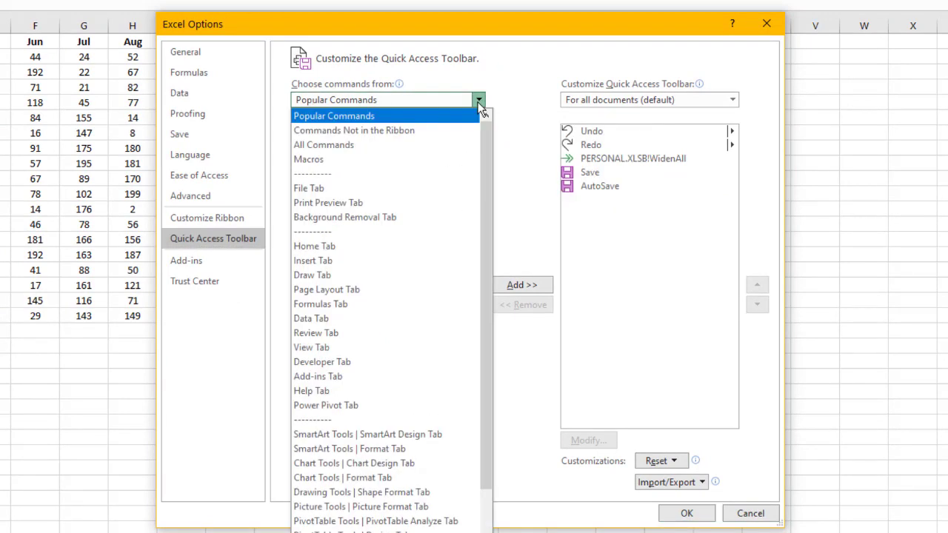
left_click(318, 149)
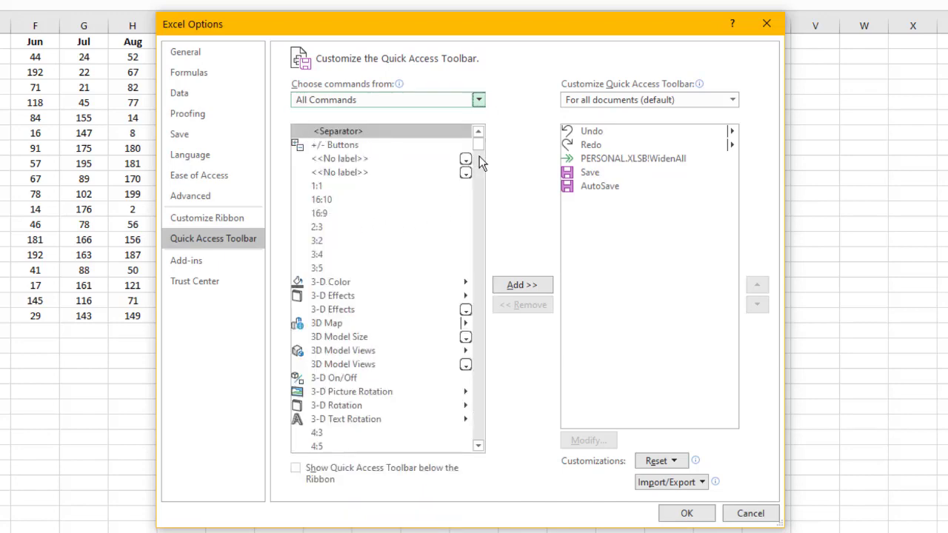
left_click_drag(479, 147, 489, 230)
scroll(388, 393, "down", 1)
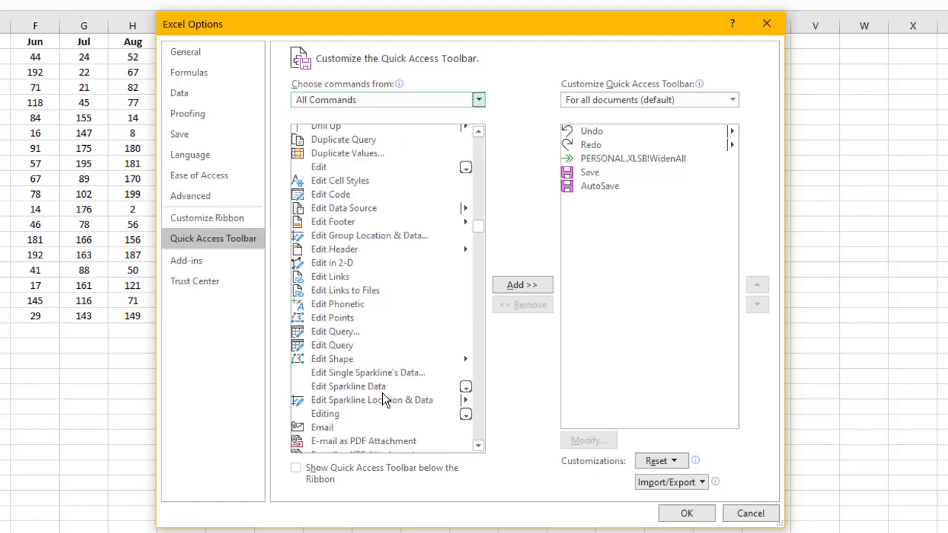
left_click(328, 362)
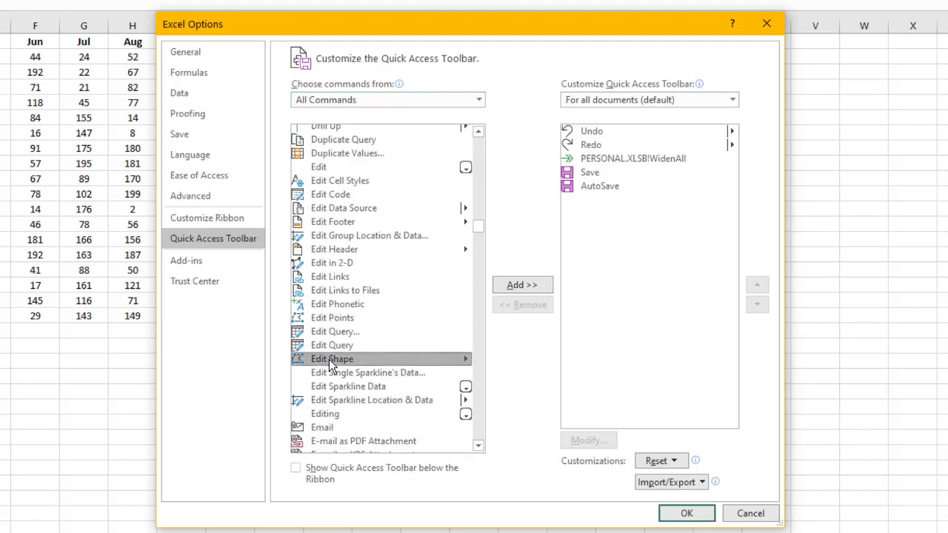
left_click(522, 288)
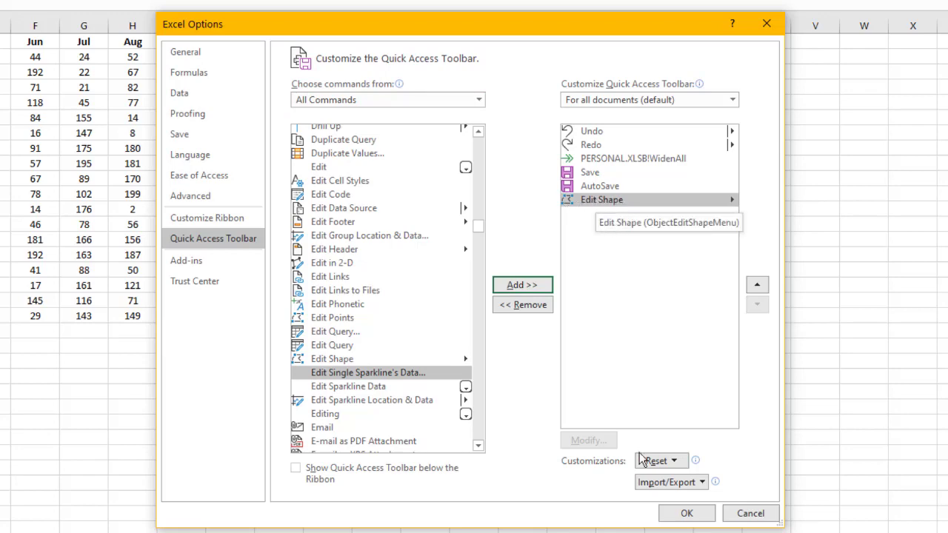
left_click(690, 513)
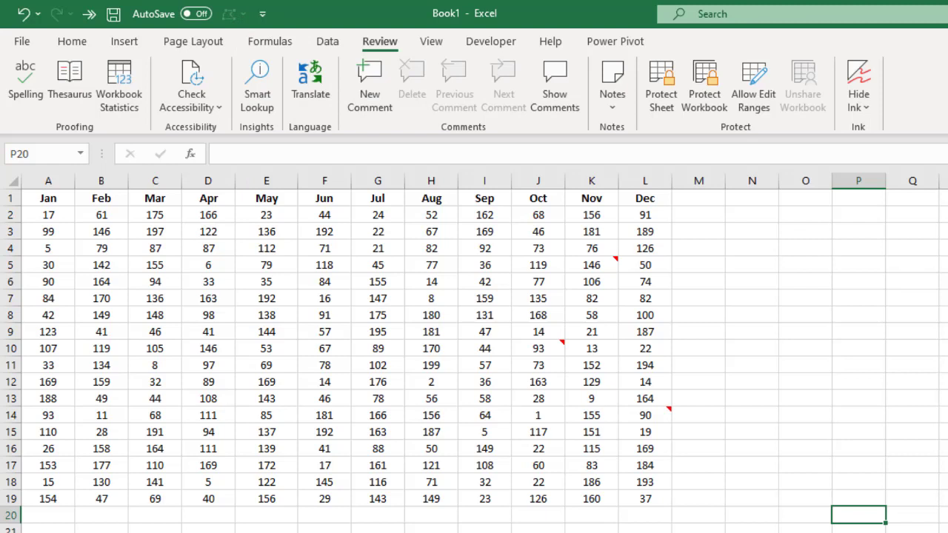
Open the note on cell K5, select it as an object, and change its shape to a diamond
left_click(592, 264)
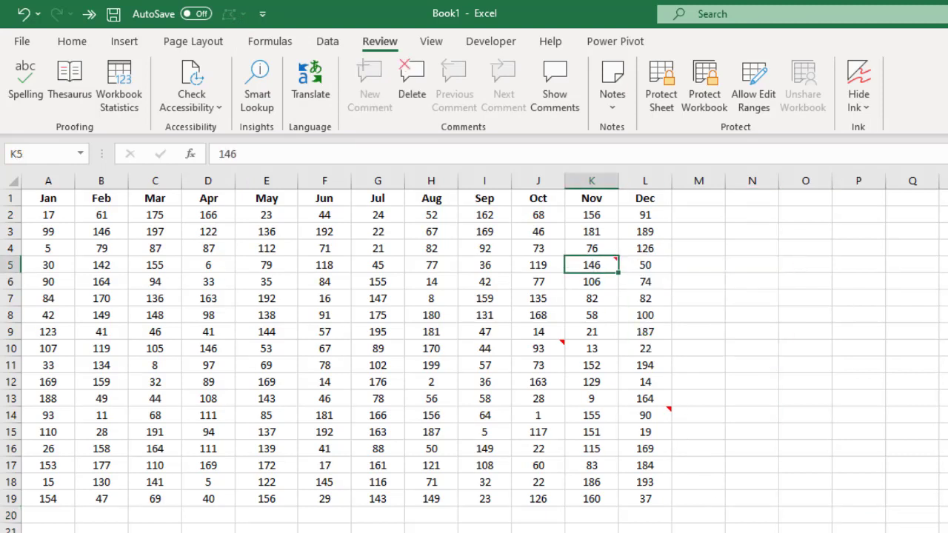
key("shift+F2")
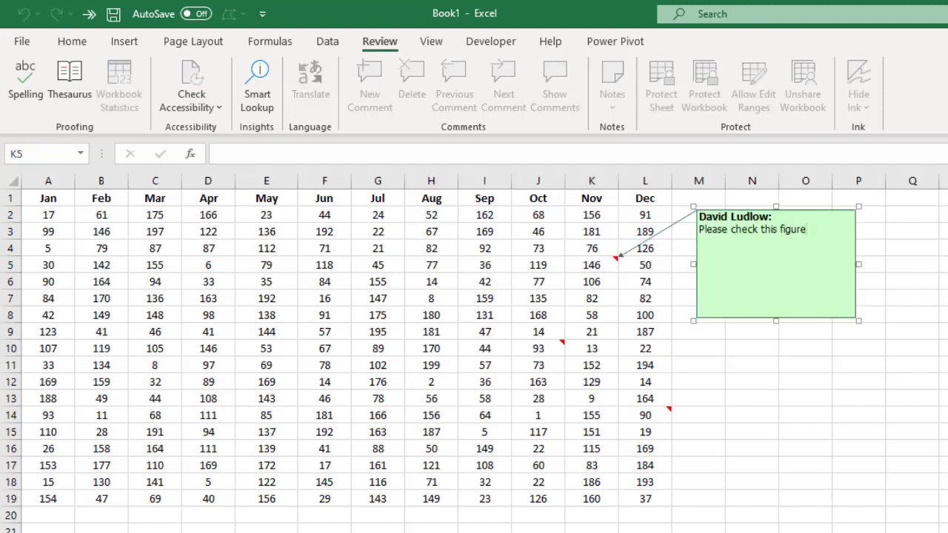
left_click(857, 291)
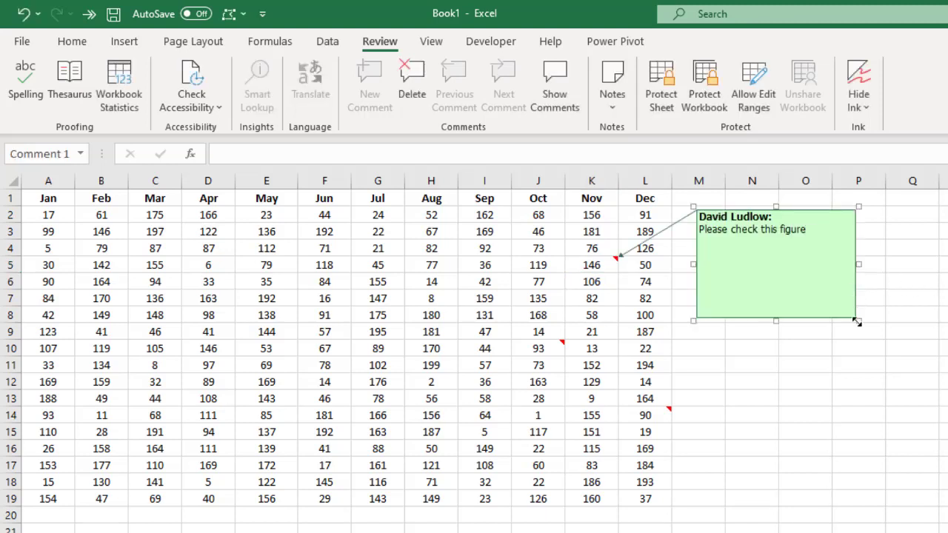
left_click(243, 14)
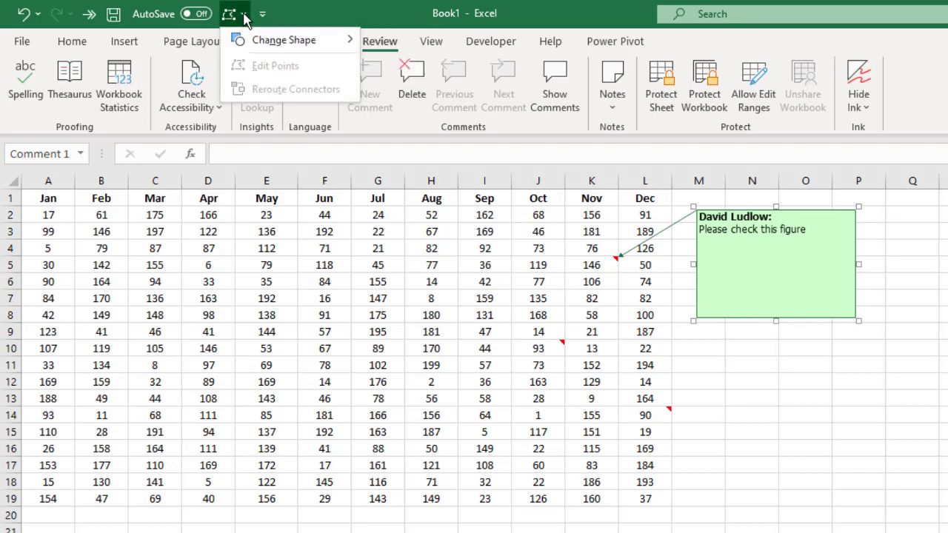
mouse_move(250, 43)
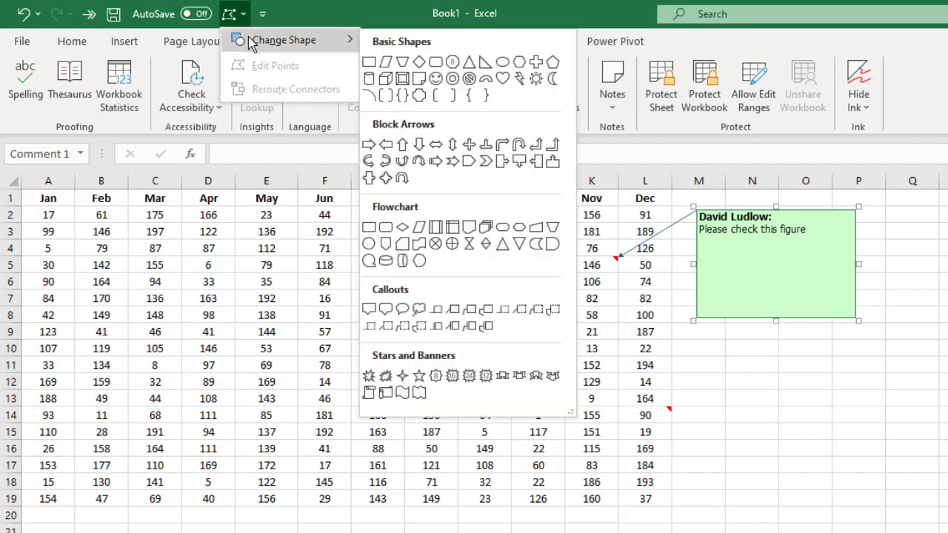
left_click(419, 62)
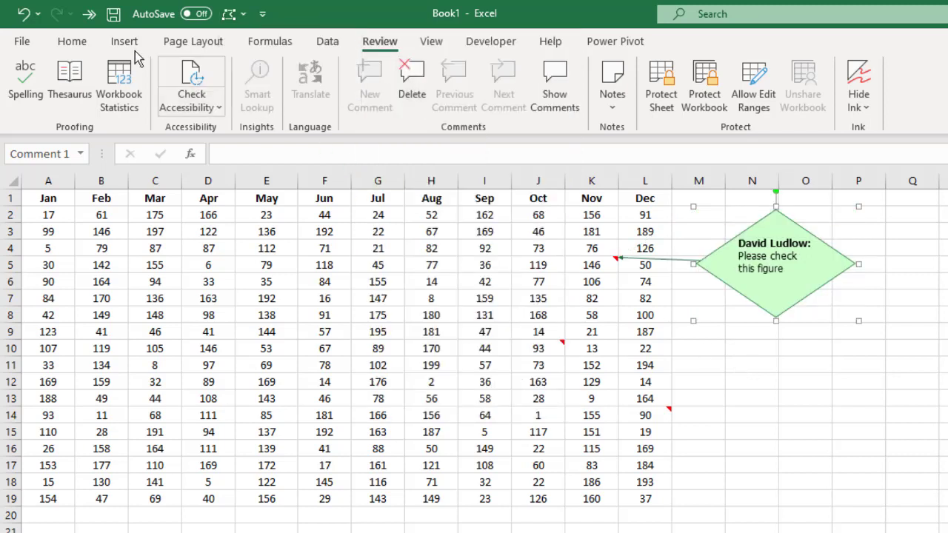
Center the text in the diamond-shaped K5 note, deselect the note, and preview it from its cell
left_click(73, 41)
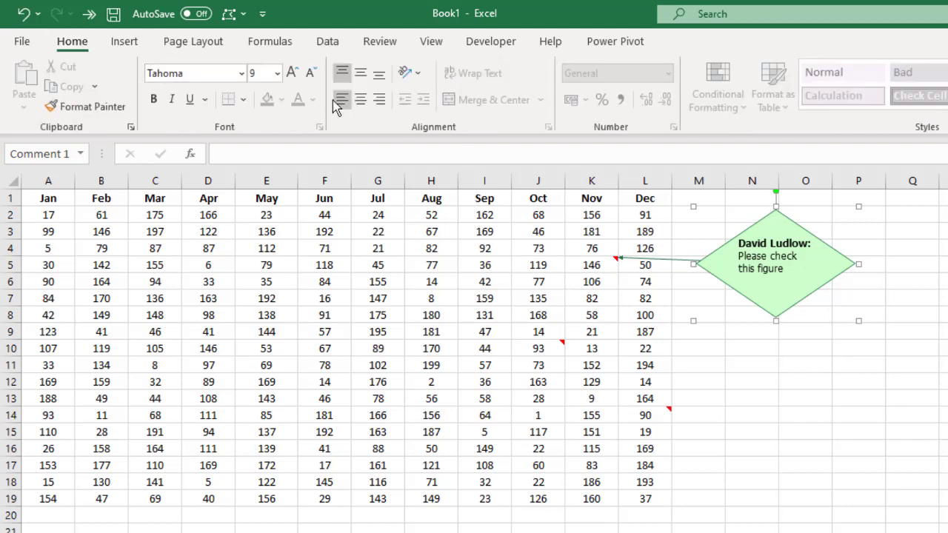
left_click(358, 103)
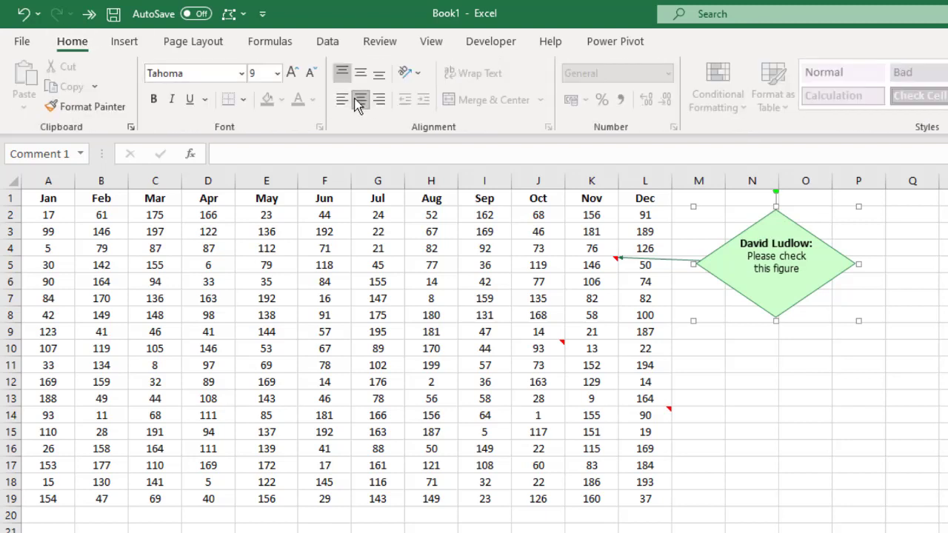
left_click(870, 442)
mouse_move(592, 263)
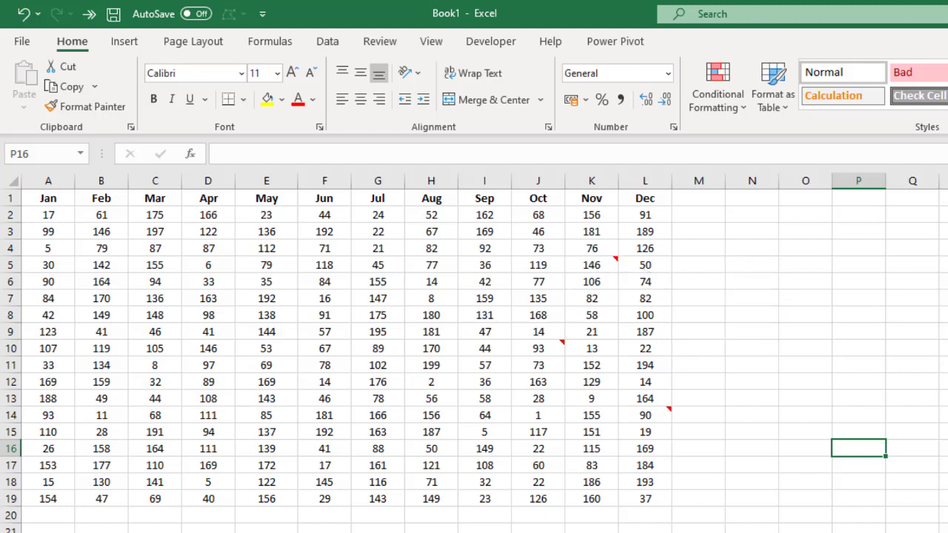
Open the note on cell J10, select it as an object, and change its shape to an oval
left_click(541, 348)
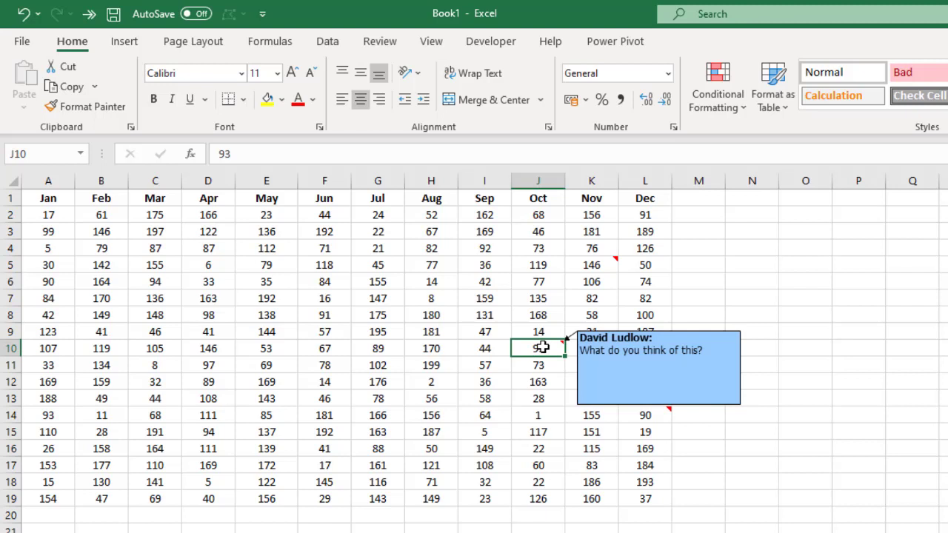
key("shift+F2")
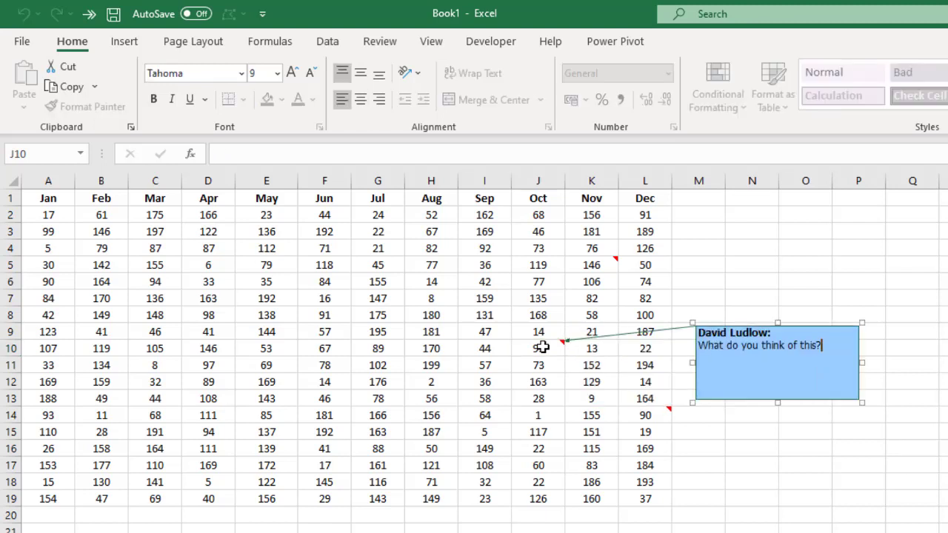
left_click(760, 400)
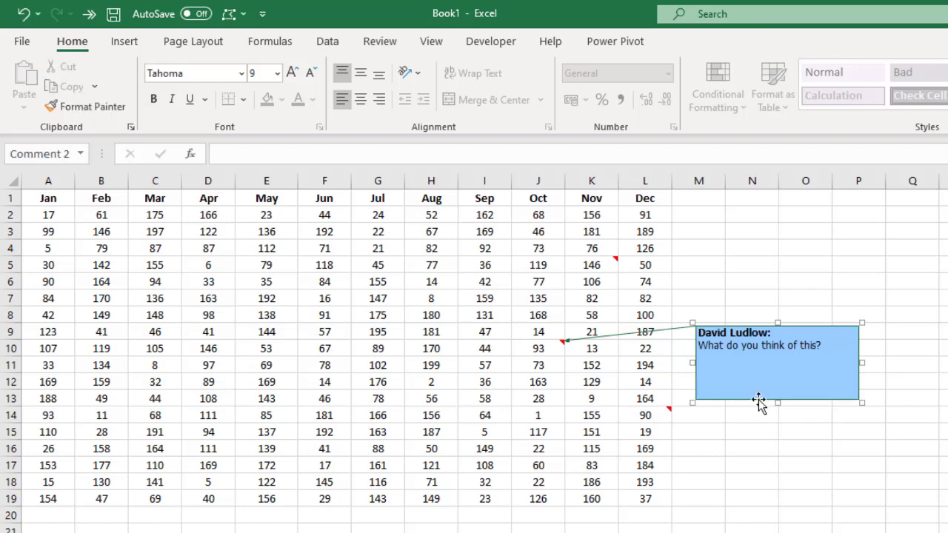
left_click(244, 14)
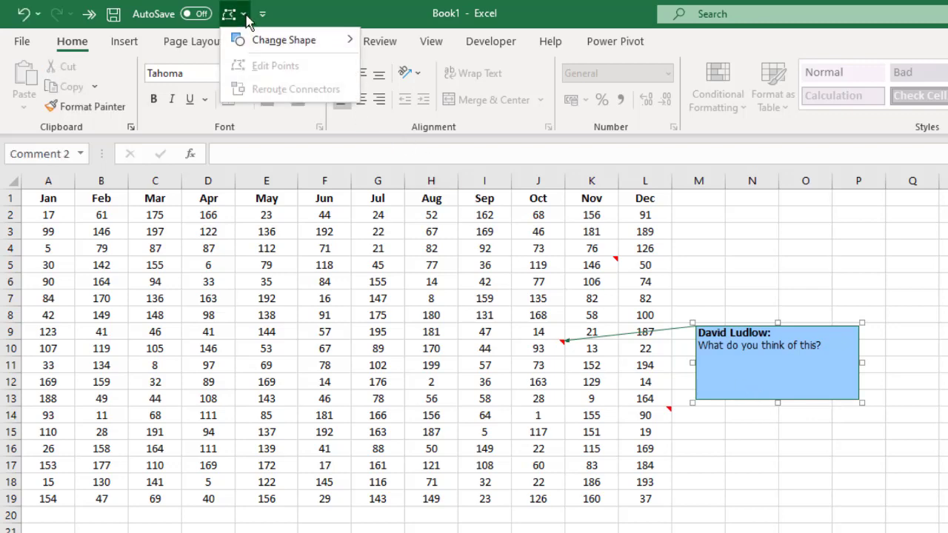
mouse_move(264, 43)
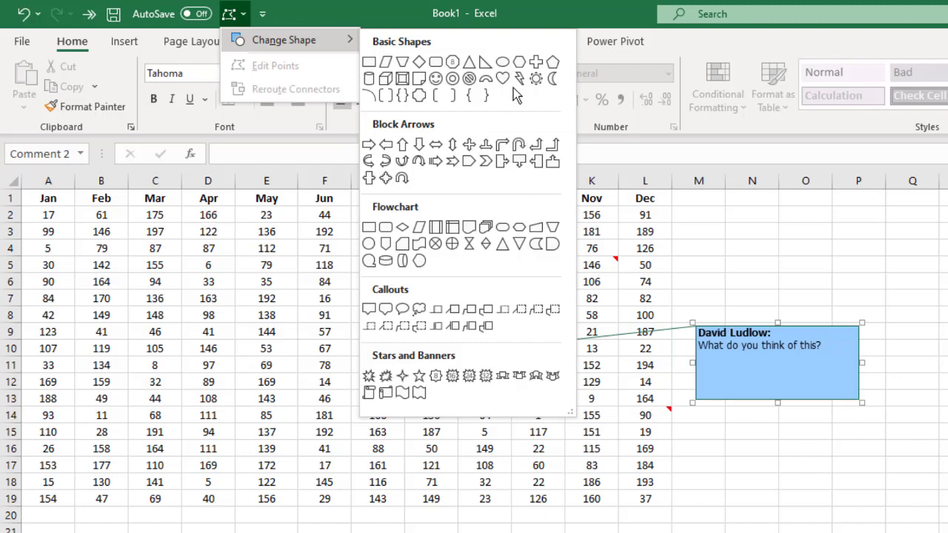
left_click(502, 62)
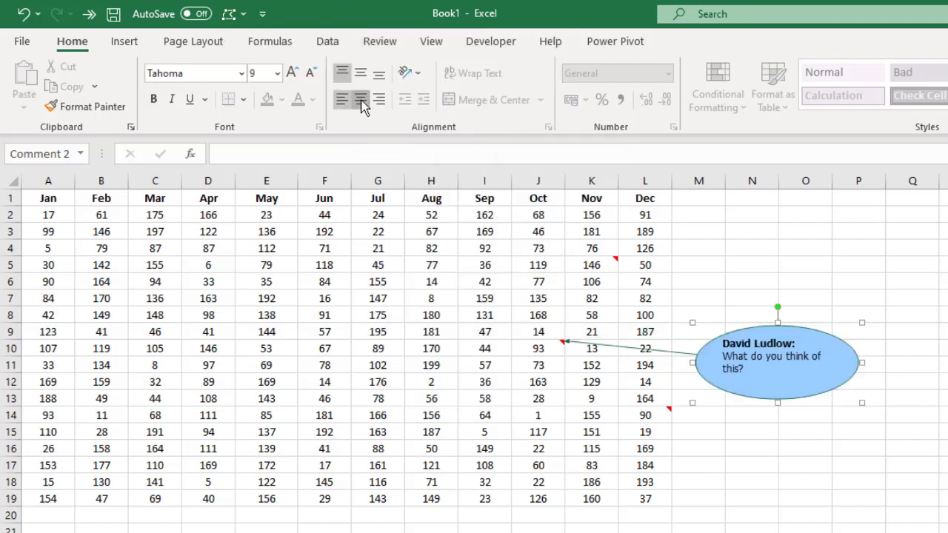
Center the text in the oval J10 note, deselect the note, and preview it from its cell
left_click(361, 101)
left_click(821, 455)
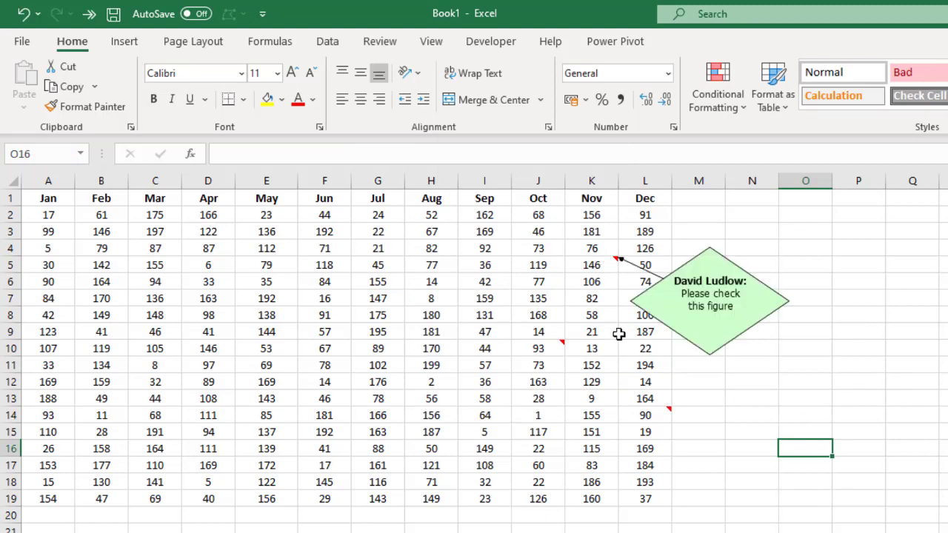
mouse_move(542, 347)
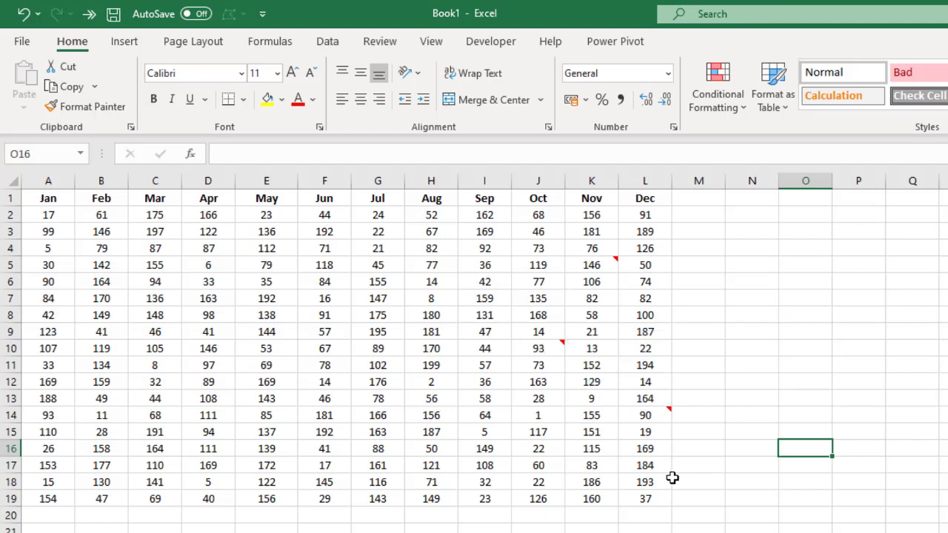
Open the note on cell L14, select it as an object, and change its shape to a thought bubble cloud
left_click(655, 418)
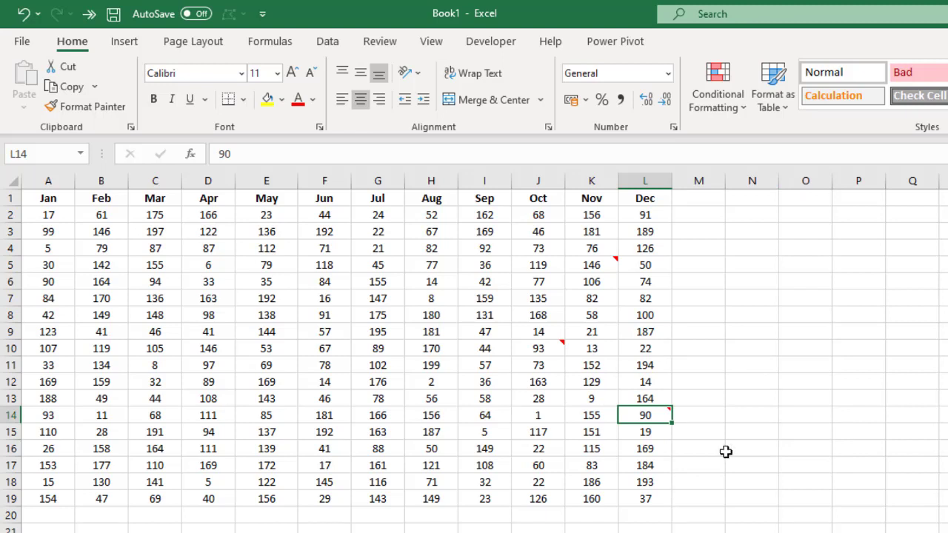
key("shift+F2")
left_click(759, 479)
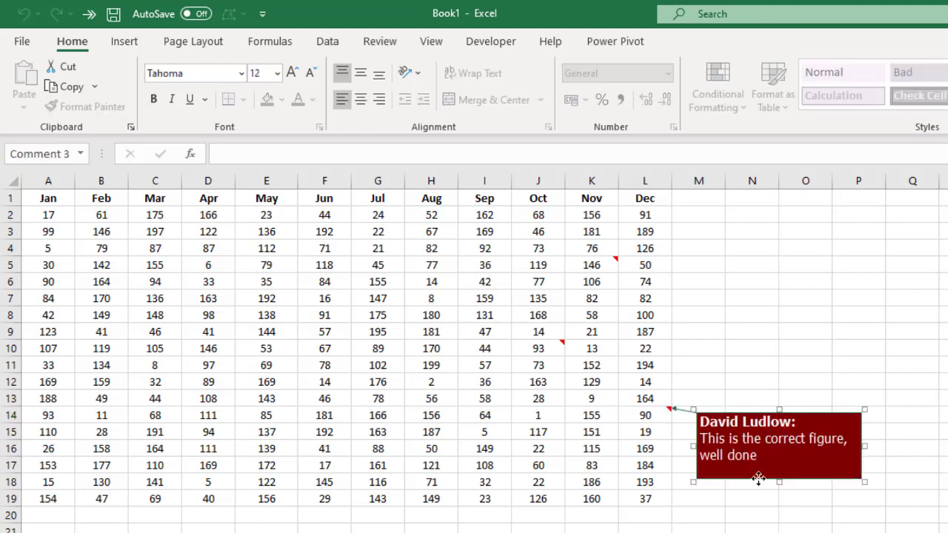
left_click(241, 15)
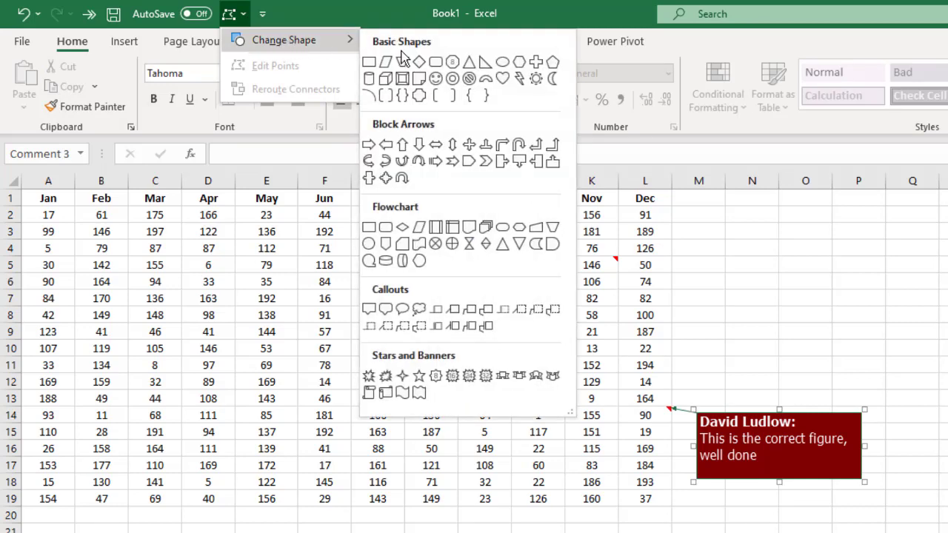
left_click(419, 309)
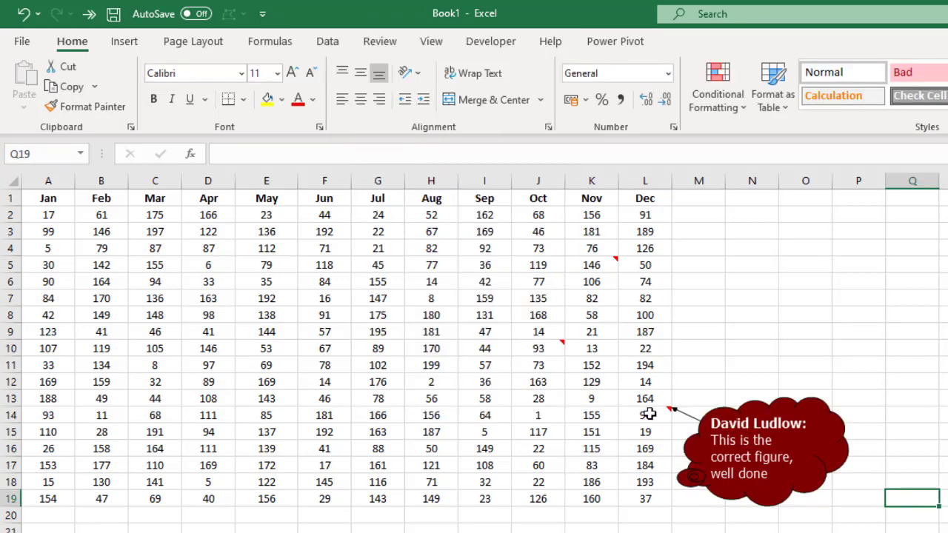